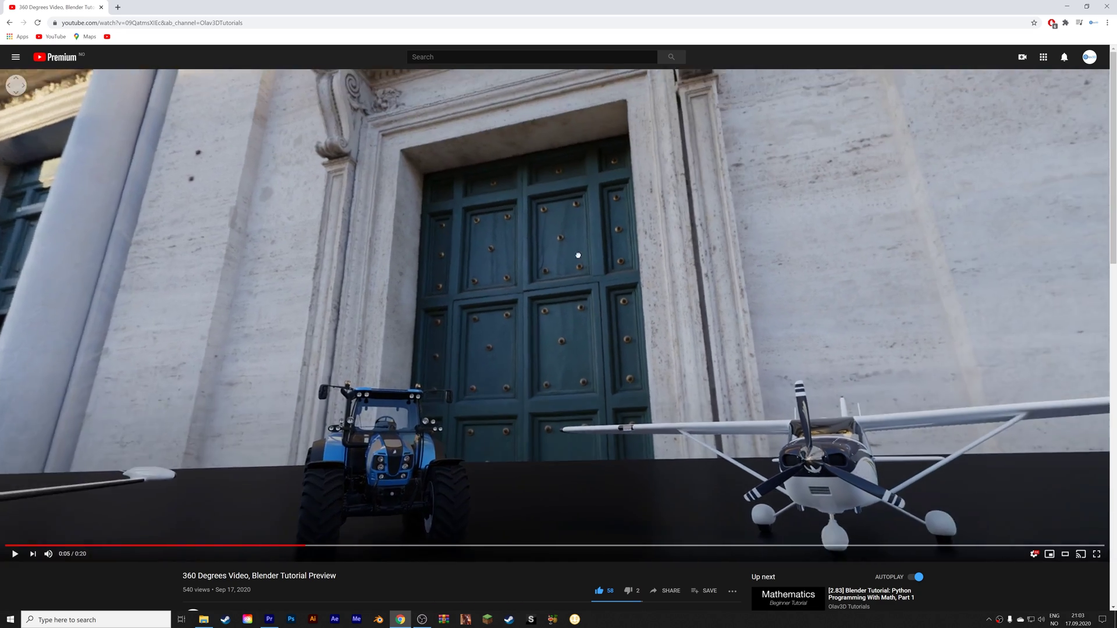
Step: Turn the paused 360° YouTube preview to face the blue tractor and small plane
drag(913, 301, 431, 87)
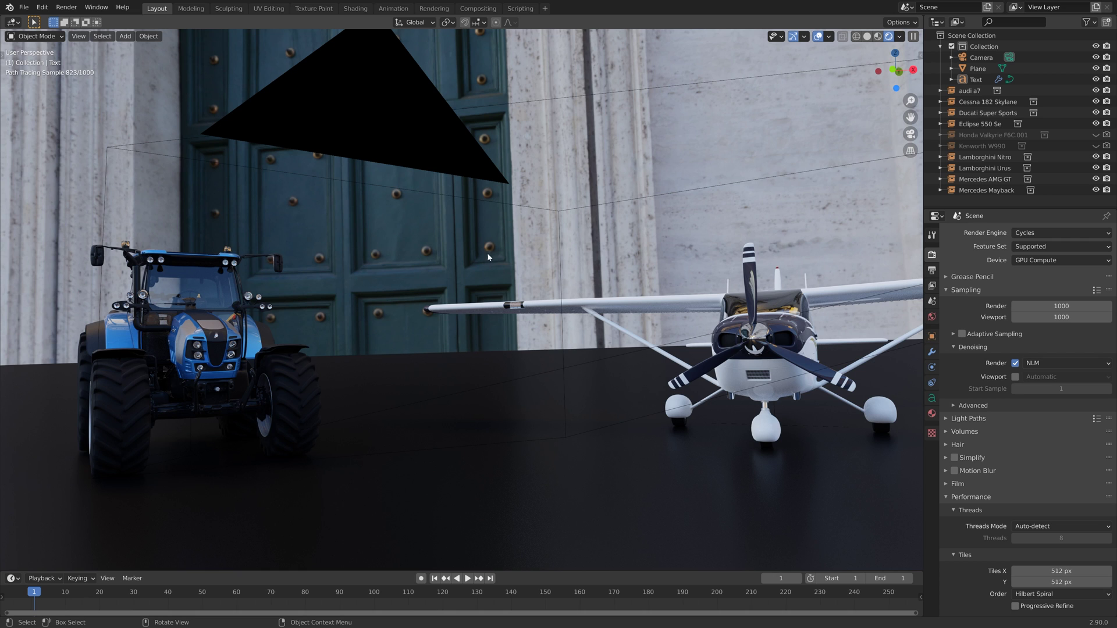
Step: Use Solid shading, look through the scene camera at the blue tractor, and select the camera
click(866, 36)
scroll(671, 219, down, 2)
mouse_move(672, 218)
middle_down()
mouse_move(623, 256)
mouse_move(616, 295)
mouse_move(617, 233)
mouse_move(661, 302)
mouse_move(659, 274)
mouse_move(582, 296)
middle_up()
scroll(576, 298, up, 5)
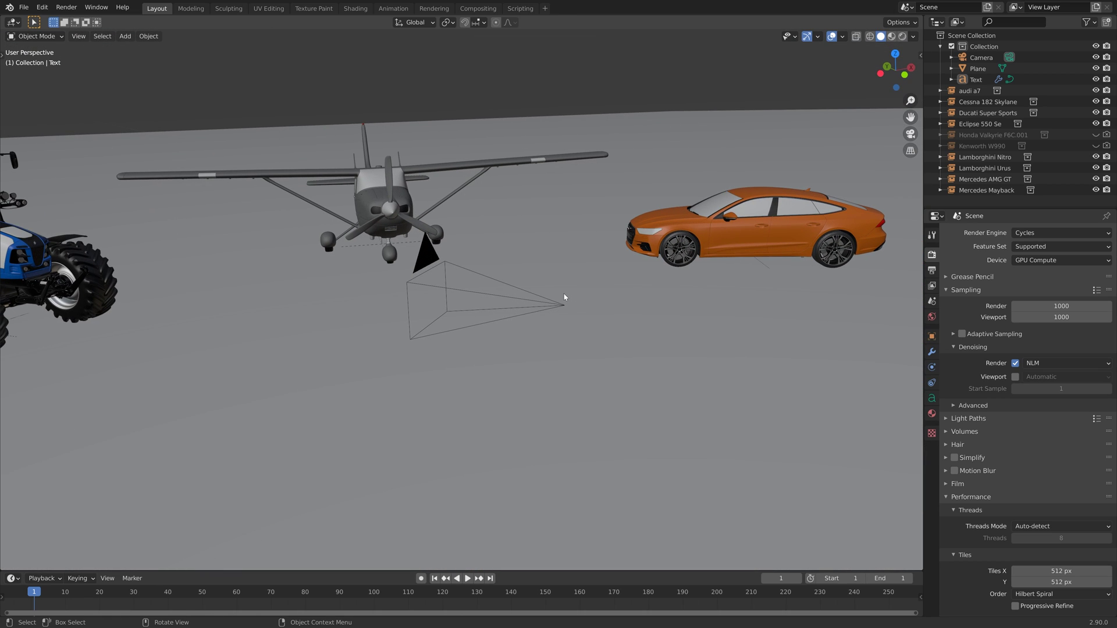
key(KP_0)
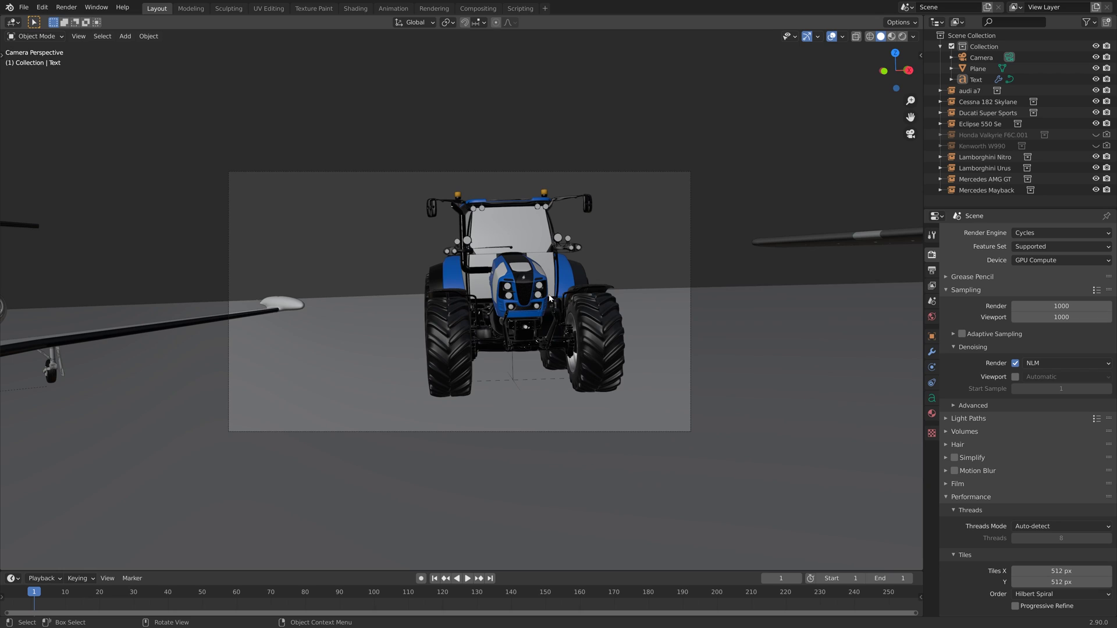
click(690, 244)
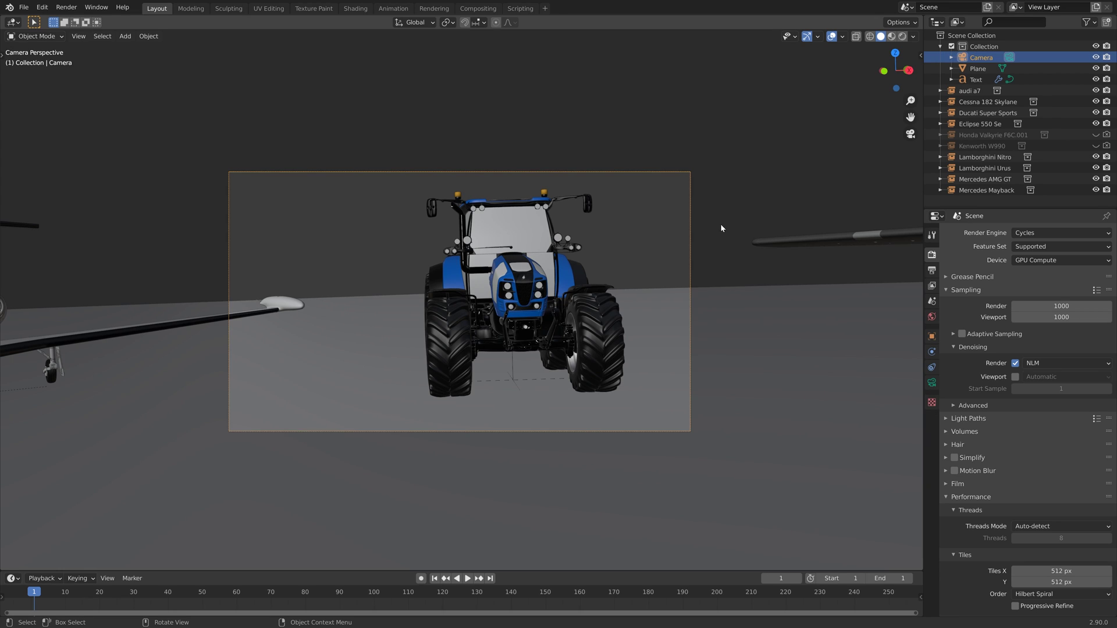
Step: Make the camera lens Panoramic with Equirectangular projection (latitude −90° to 90°, longitude −180° to 180°)
click(931, 382)
click(1053, 266)
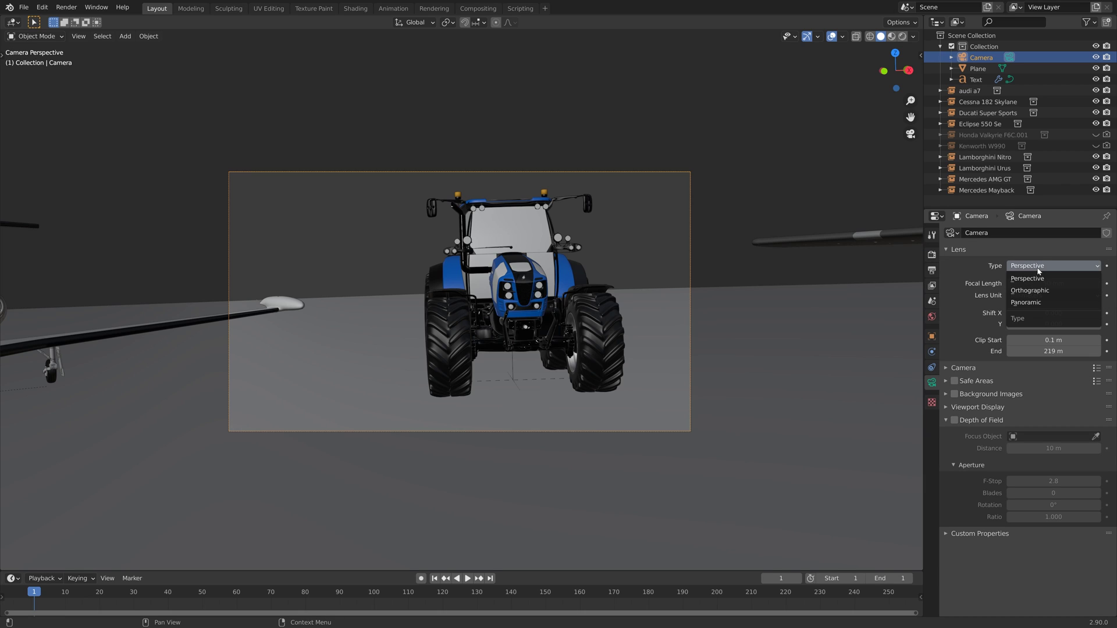
click(1039, 303)
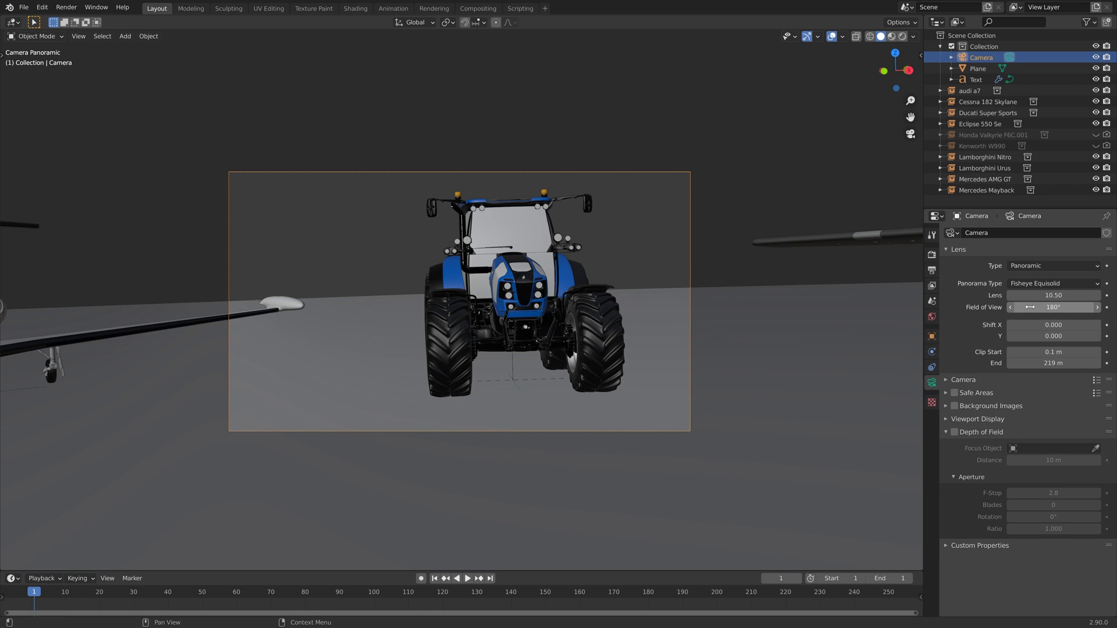
click(1024, 285)
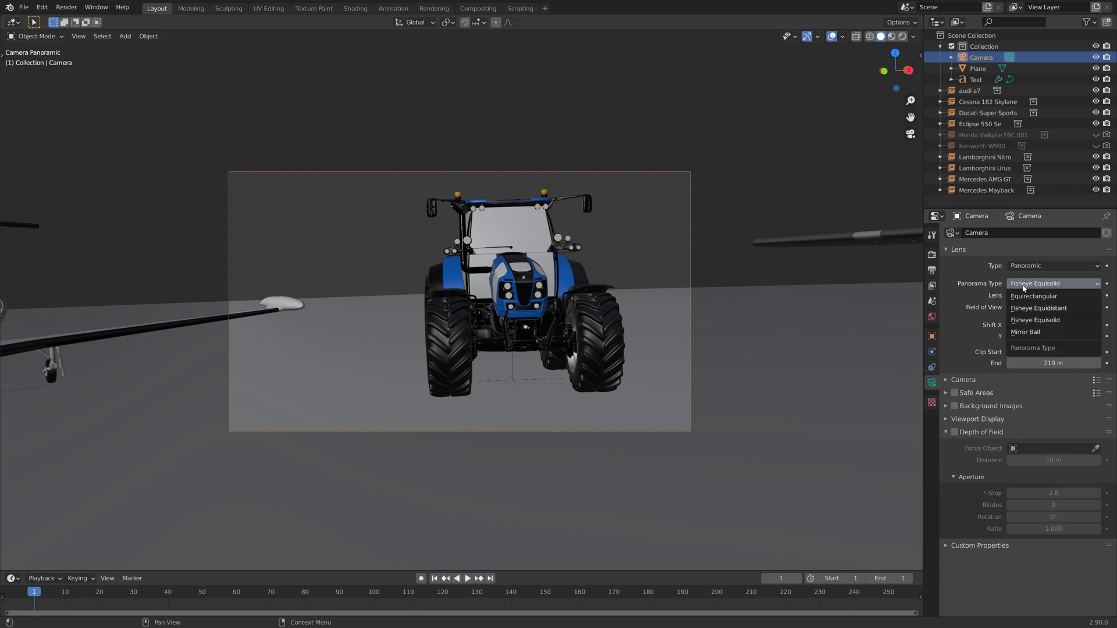
click(1026, 296)
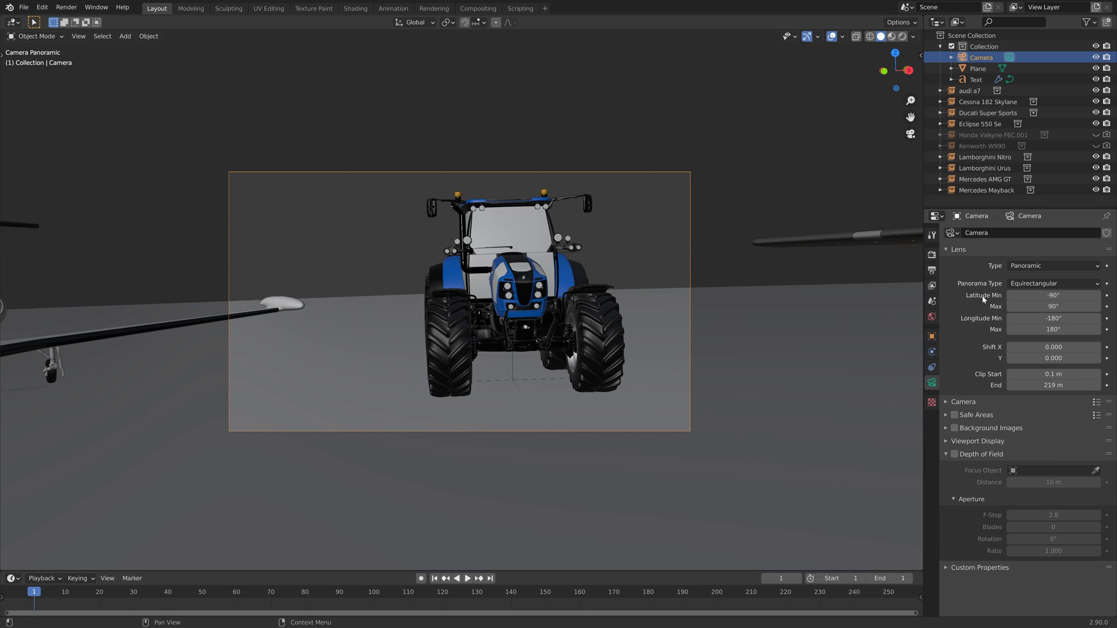
click(932, 255)
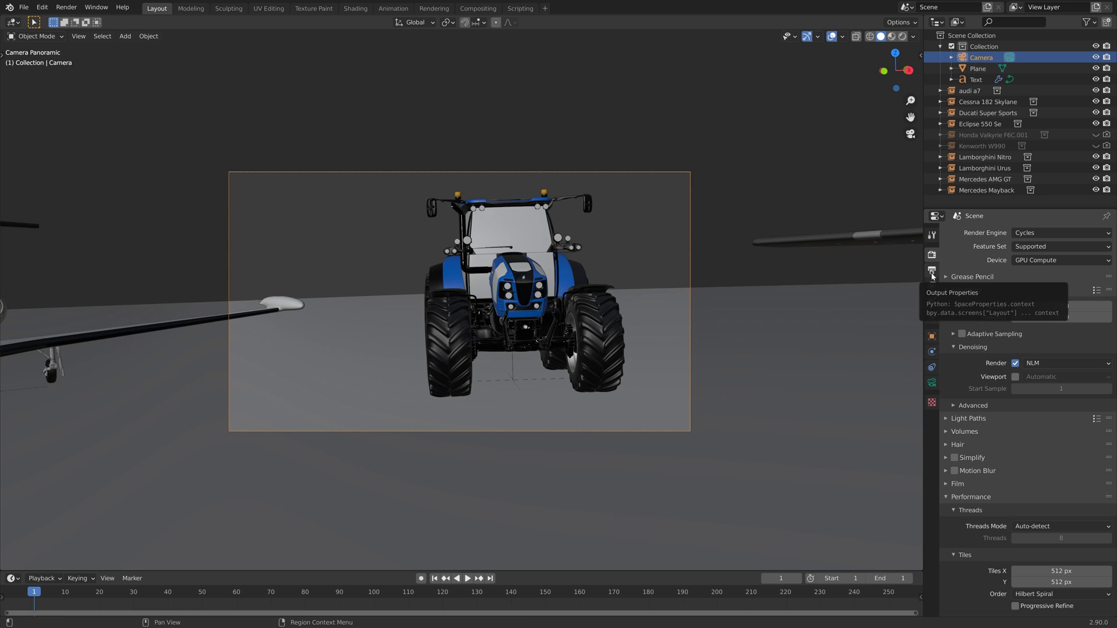
Step: Set the render resolution scale to 100%
click(932, 271)
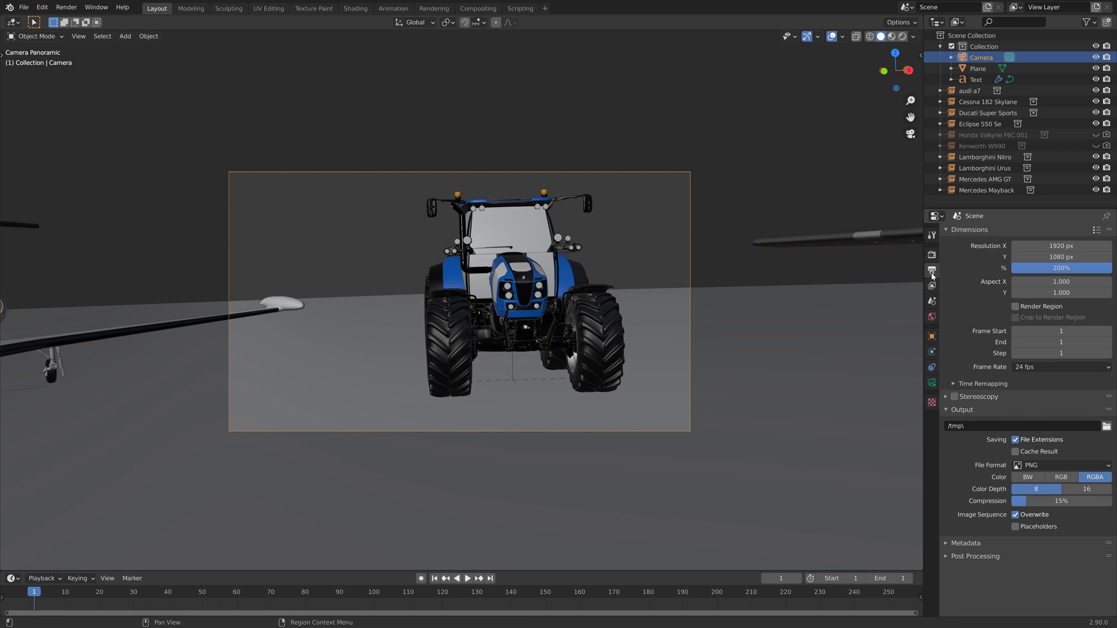
click(1060, 268)
text(100)
key(Return)
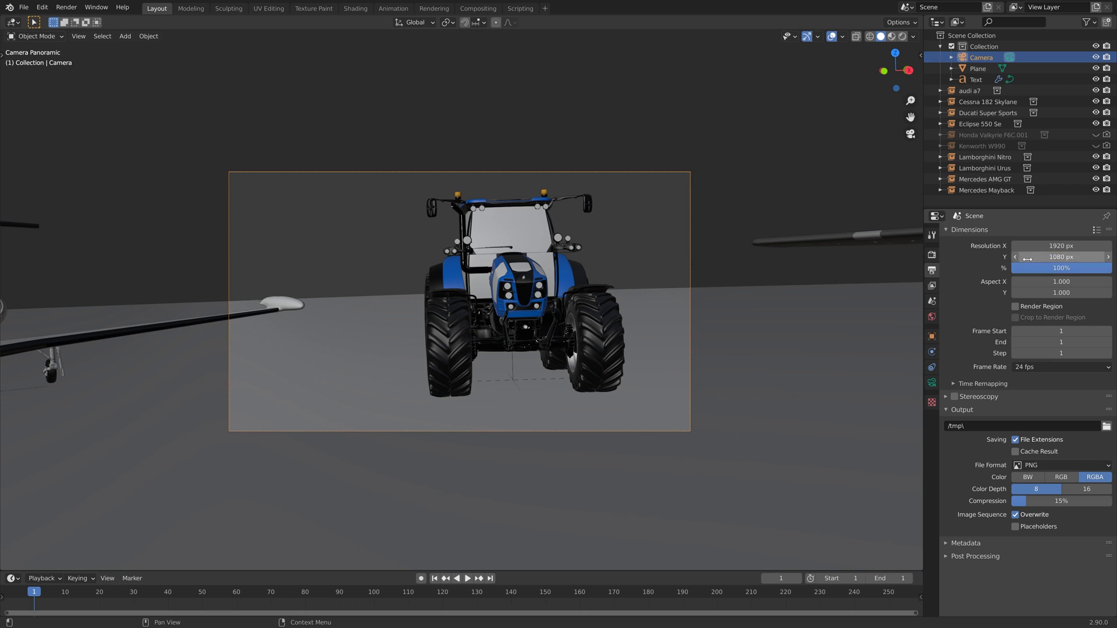
Step: Check YouTube's recommended 360° height of 3584 in the browser search results
key(alt+Tab)
key(alt+Tab)
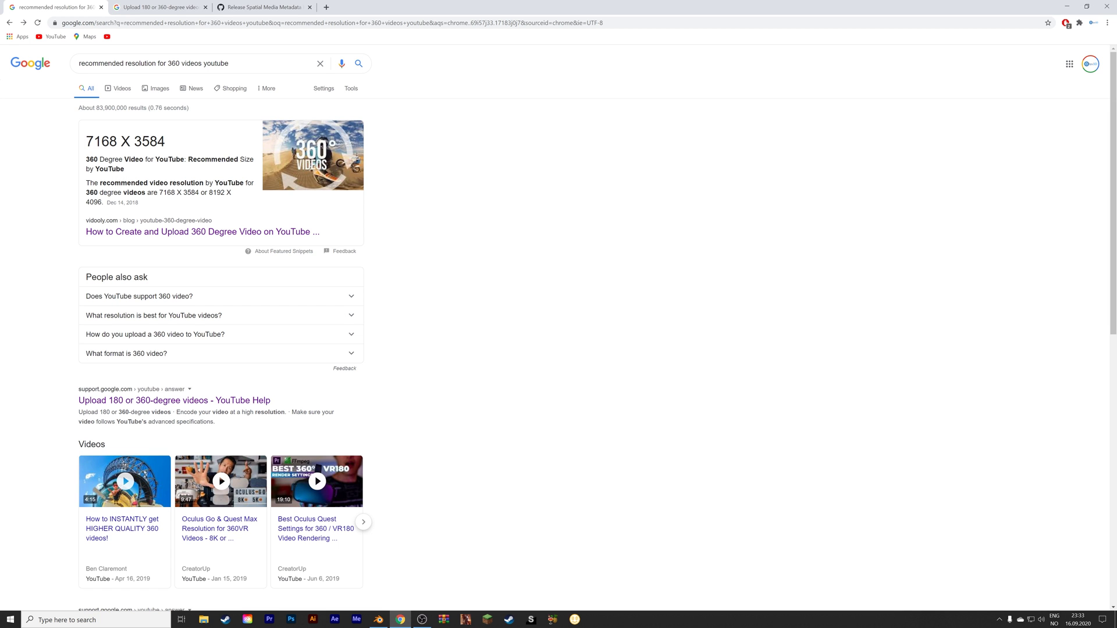
drag(134, 141, 165, 142)
key(alt+Tab)
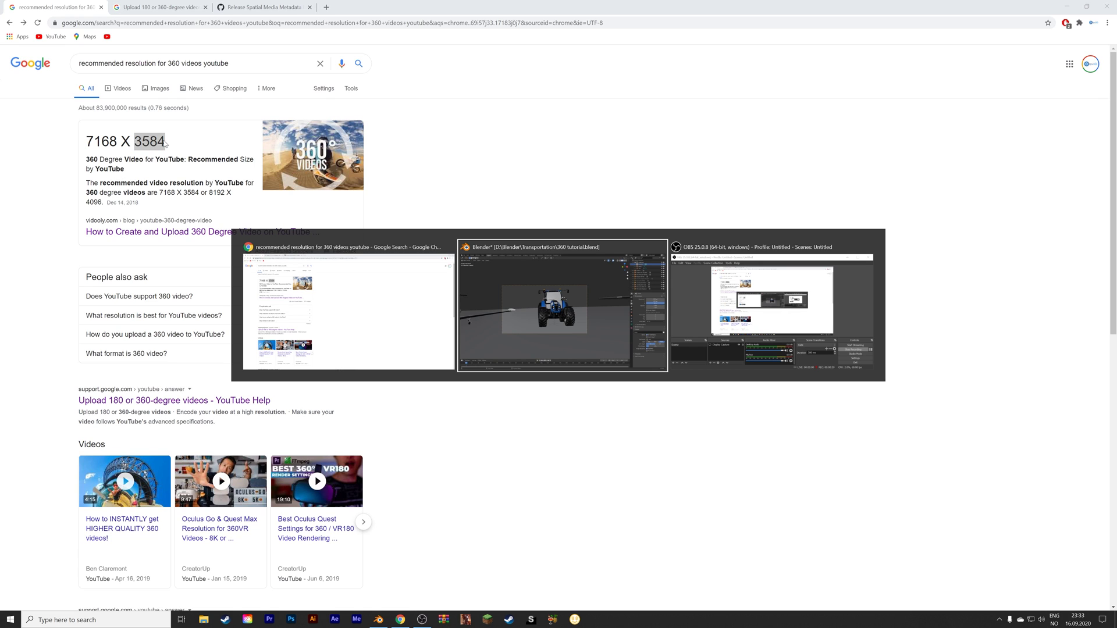
Step: Set the render resolution to 7168 × 3584 px
double_click(1061, 245)
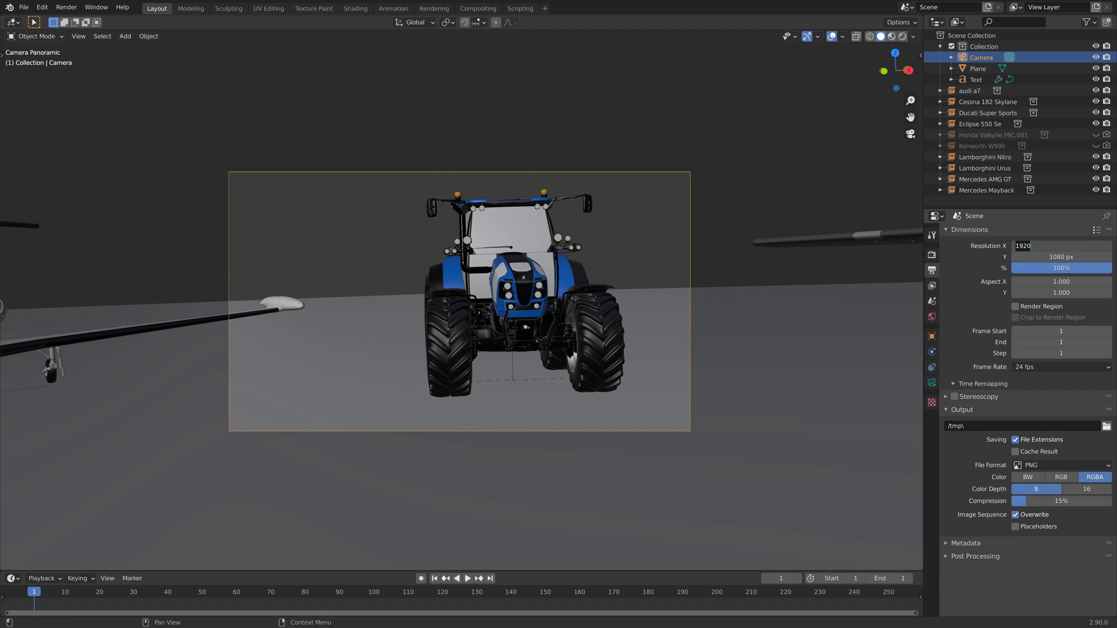
text(7168)
key(Return)
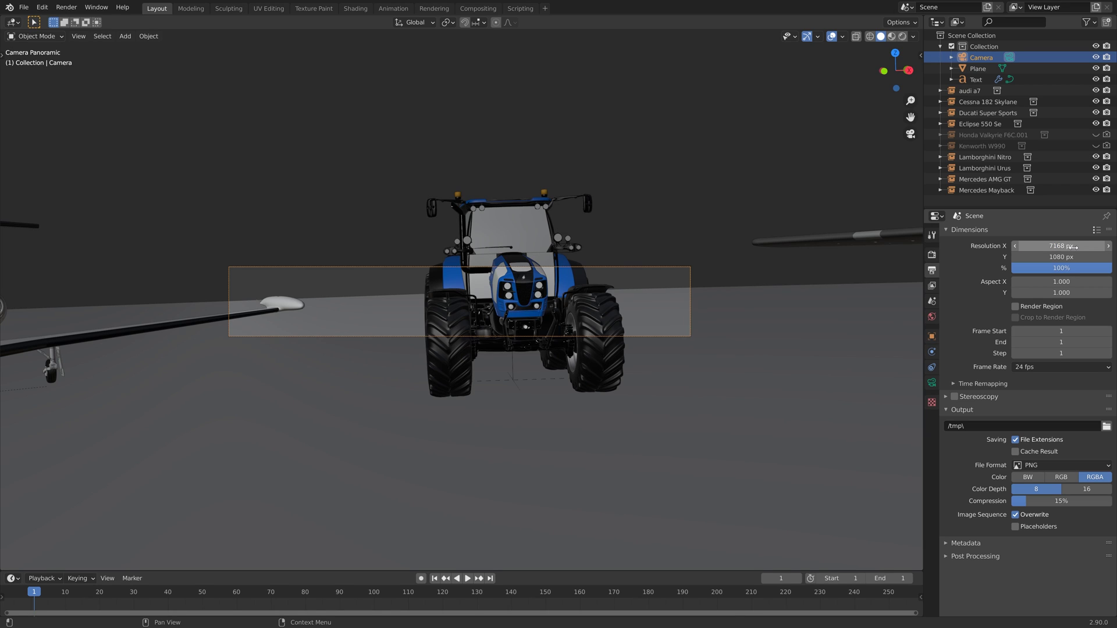
double_click(1061, 257)
text(3584)
key(Return)
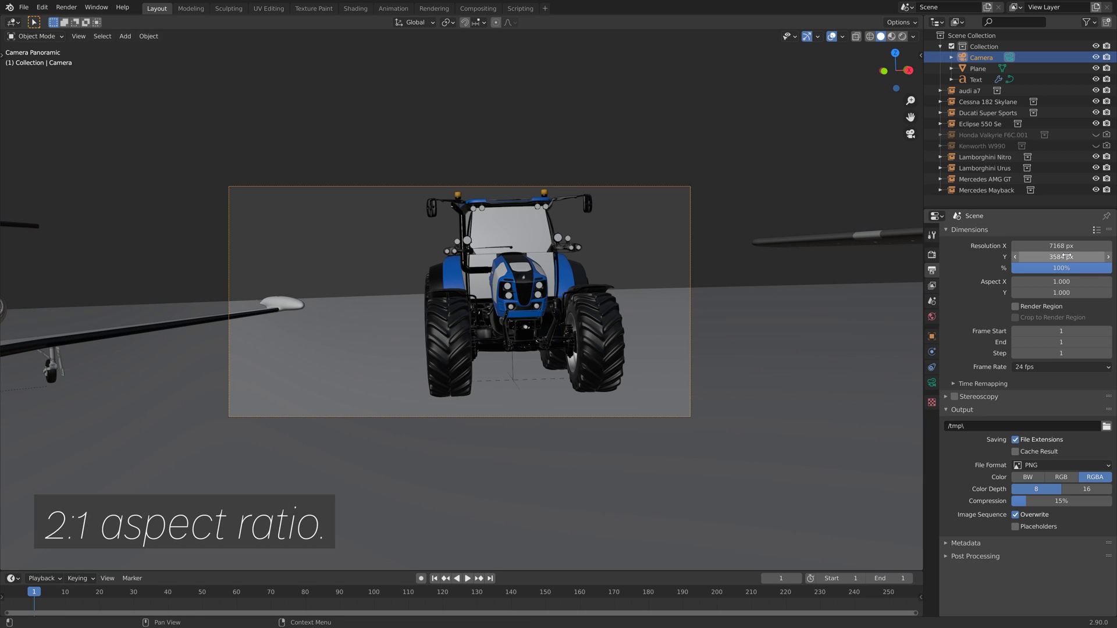
Step: Set the frame rate to 30 fps and browse for the render output location
click(1050, 367)
click(1042, 424)
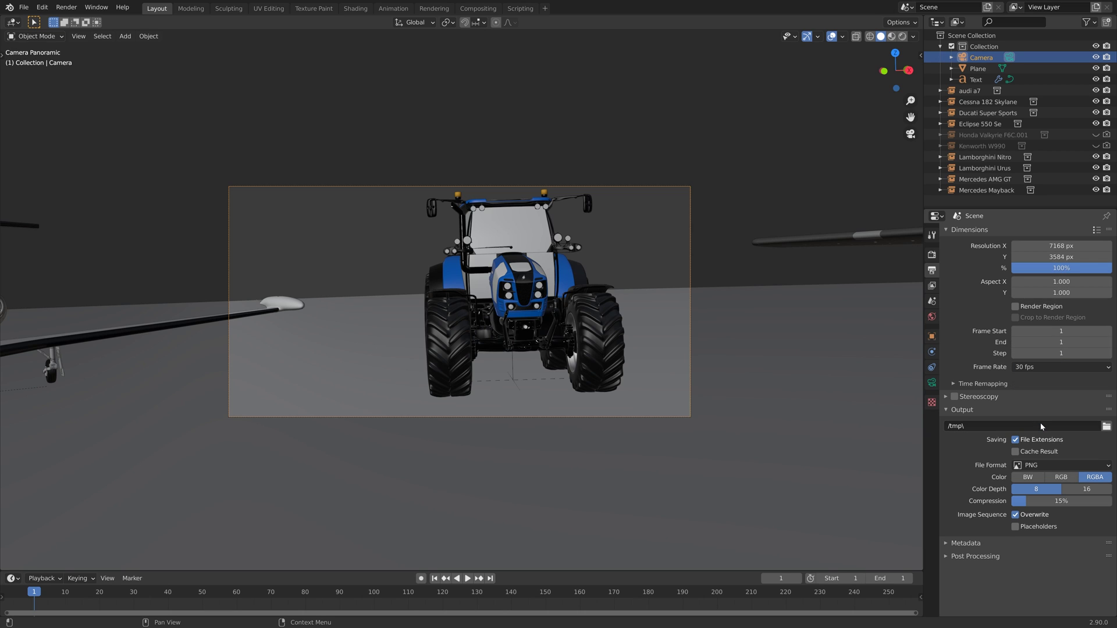
click(1107, 427)
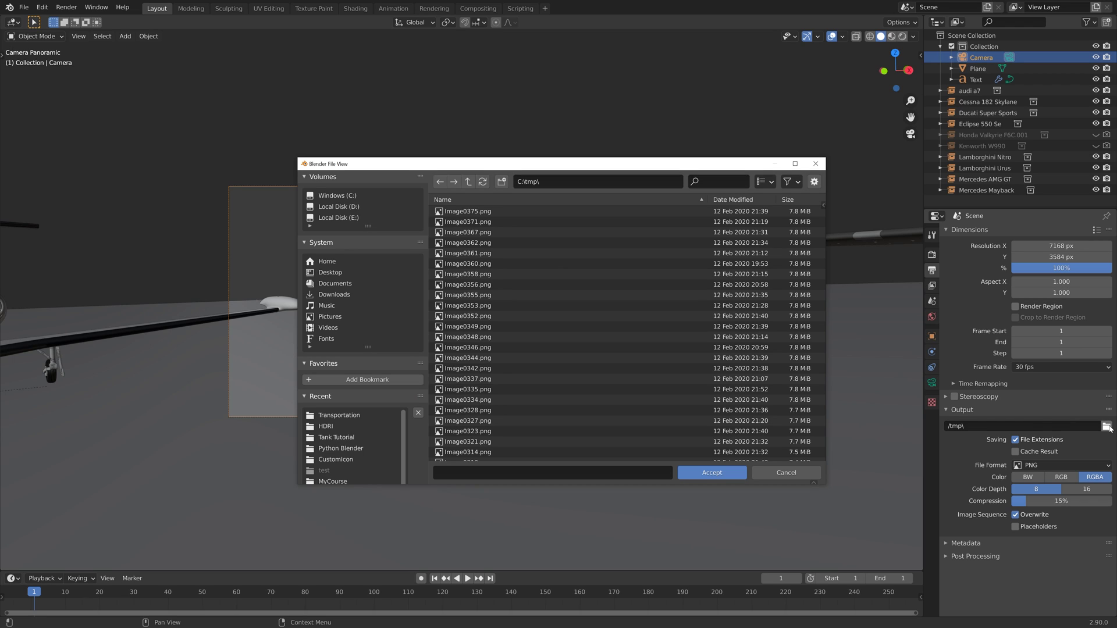
Step: Create a new folder named 360 inside E:\Large renders
click(352, 218)
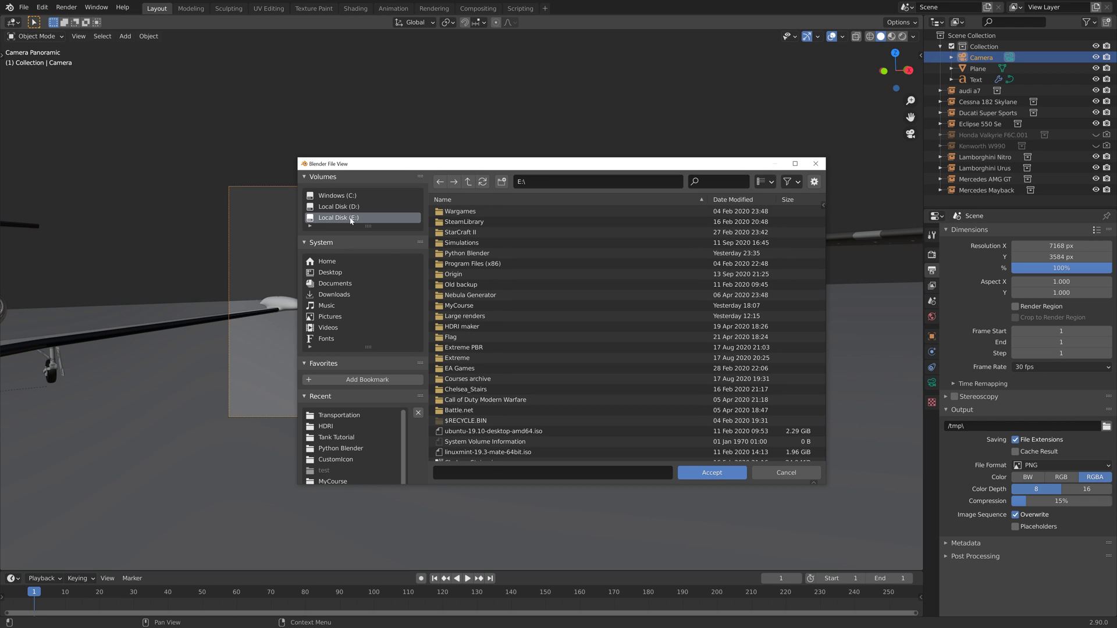
click(476, 317)
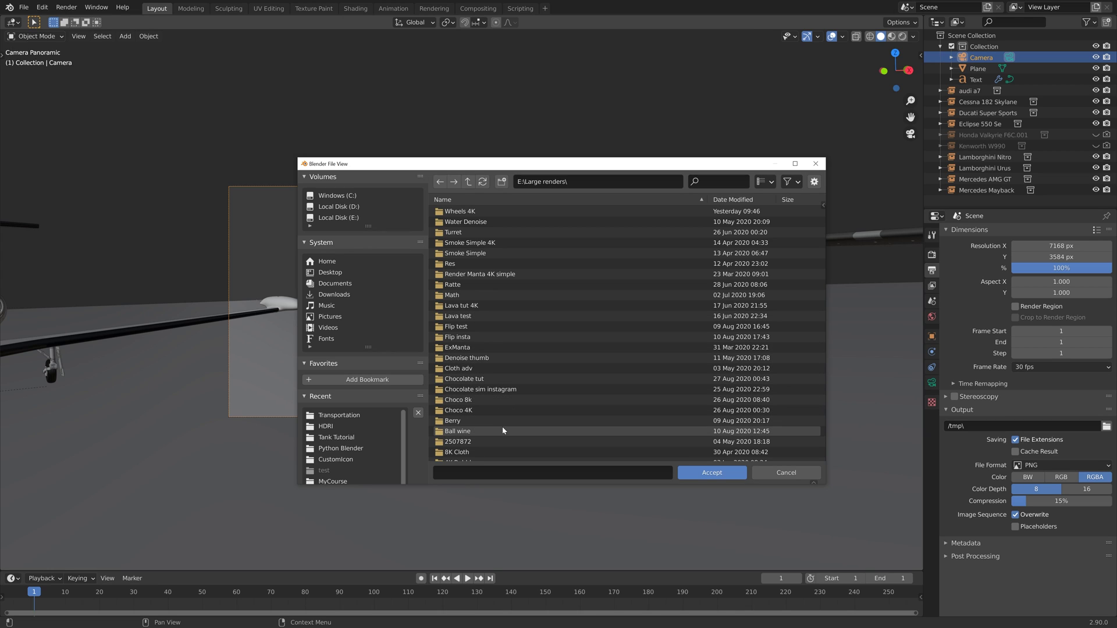
click(502, 182)
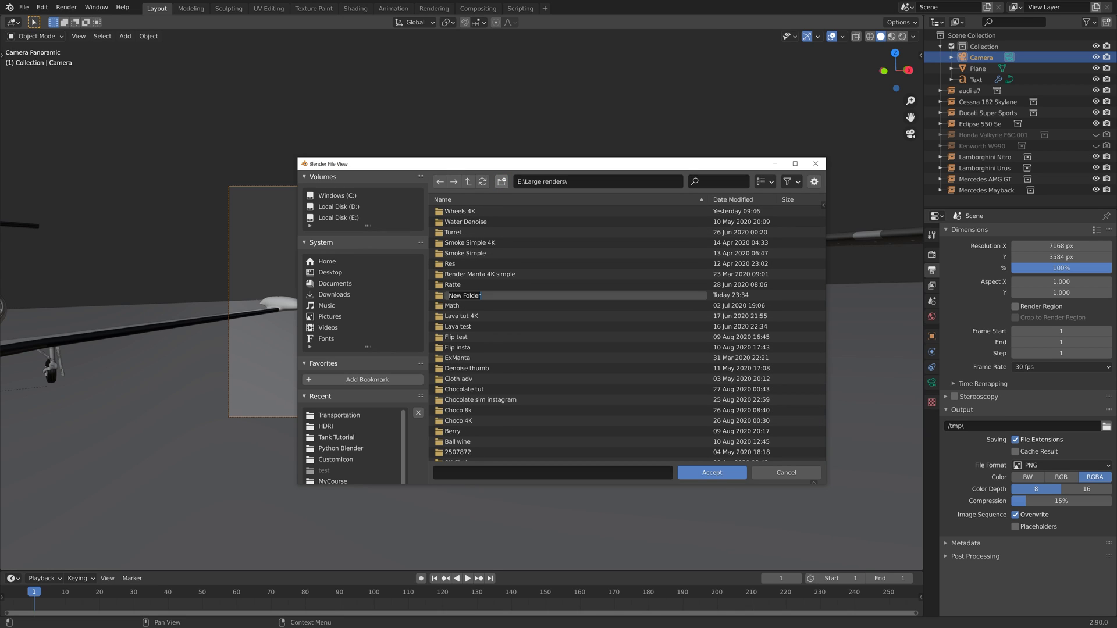
text(360)
key(Return)
Step: Set the output path to the 360 folder with file name tut
scroll(482, 331, down, 5)
double_click(478, 326)
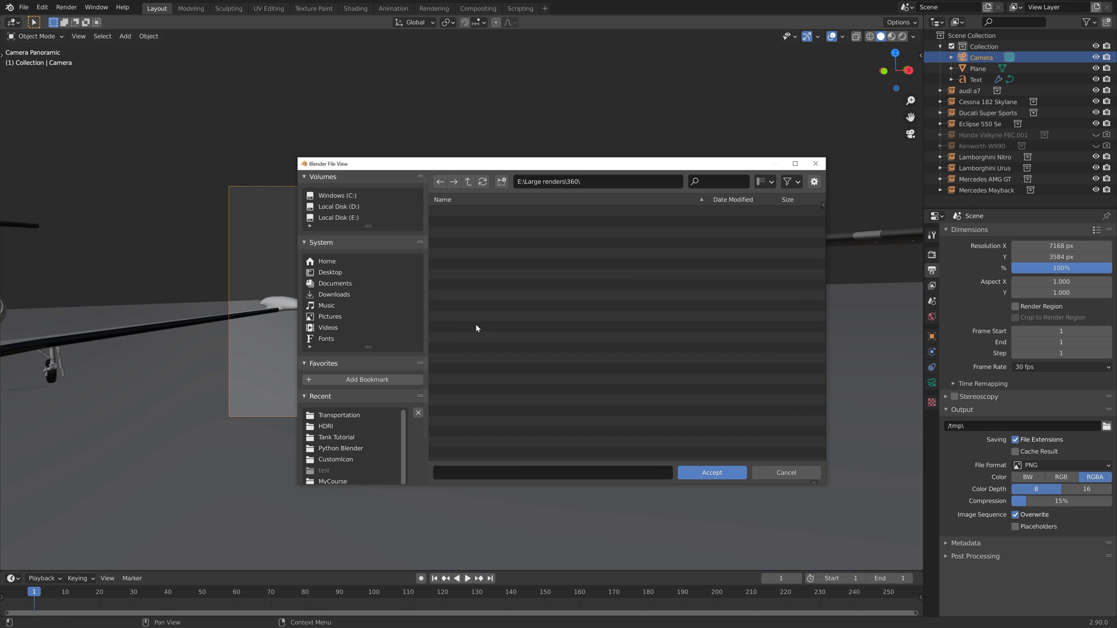
click(506, 472)
text(tut)
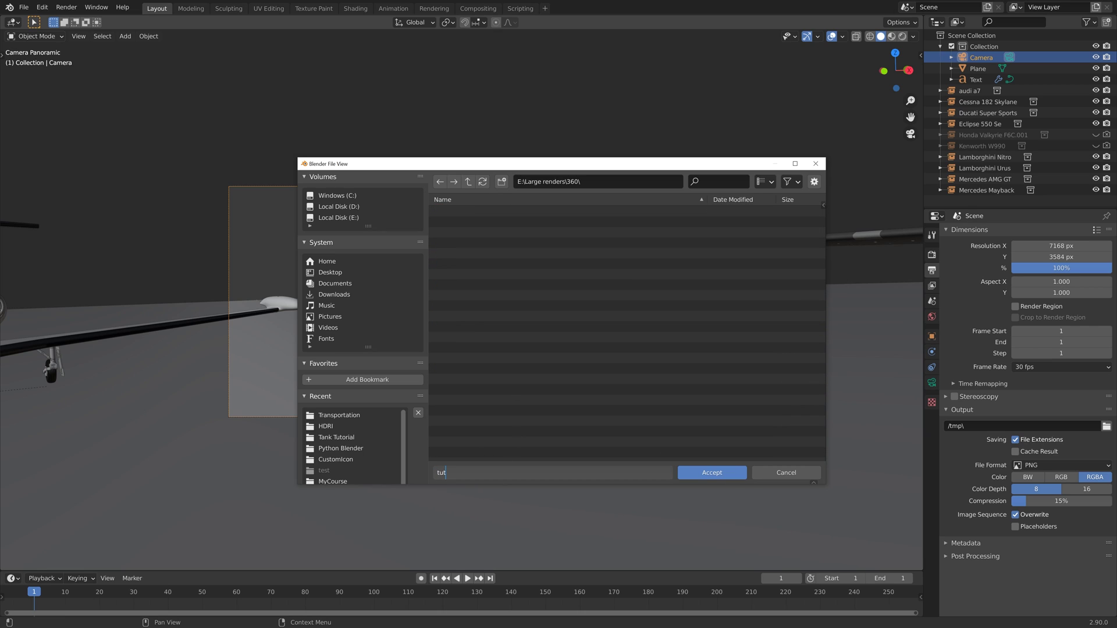
key(Return)
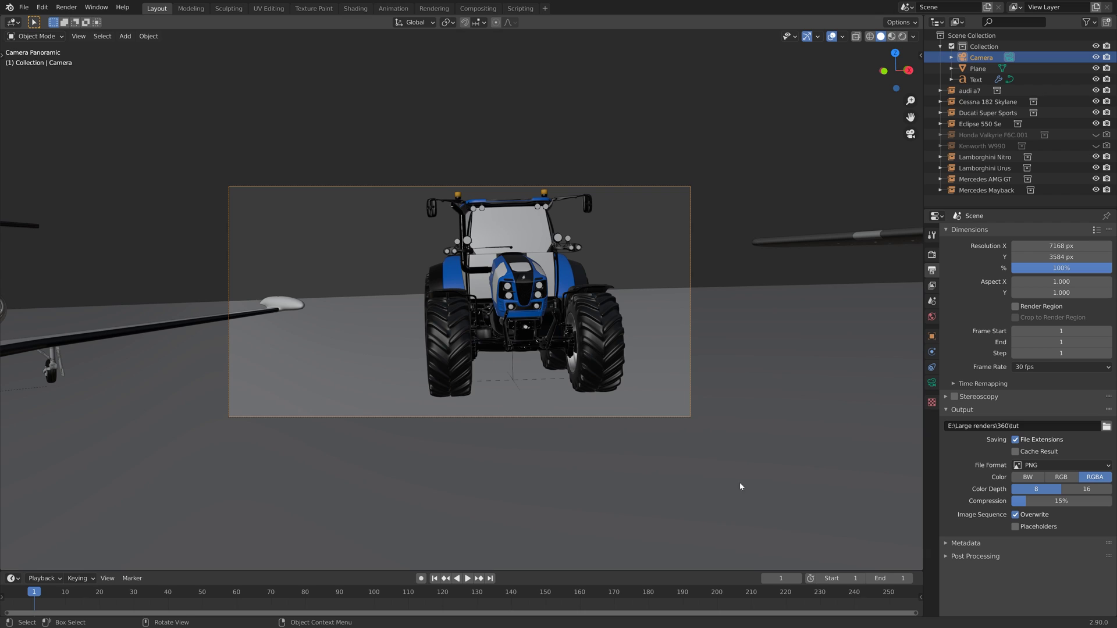
Step: Change the animation end frame to 250, then back to 1
click(890, 579)
text(250)
key(Return)
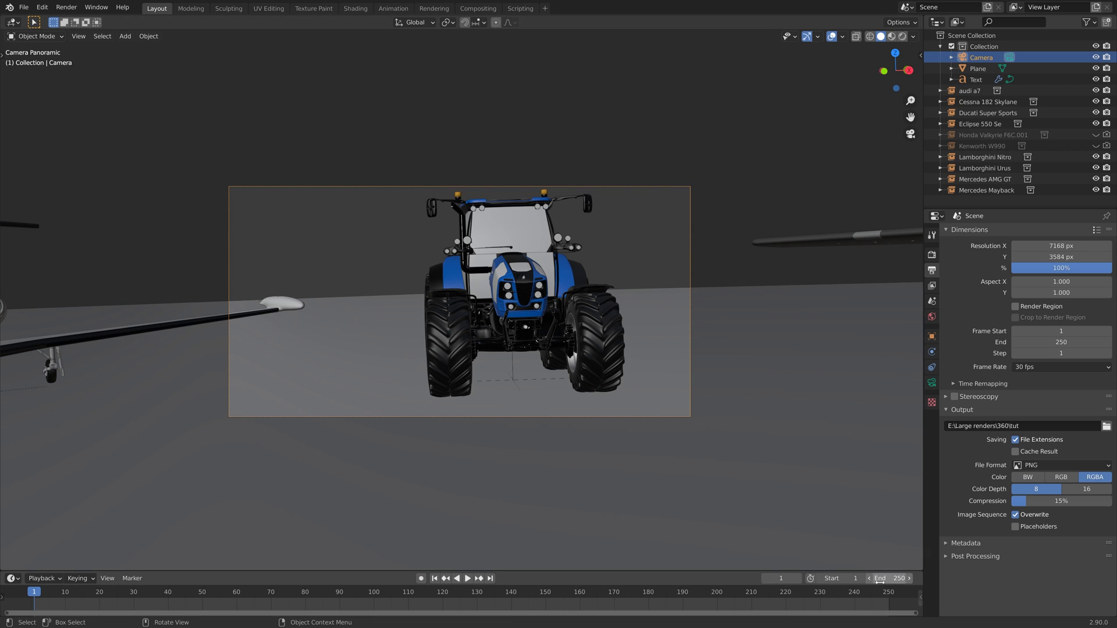
click(888, 578)
text(1)
key(Return)
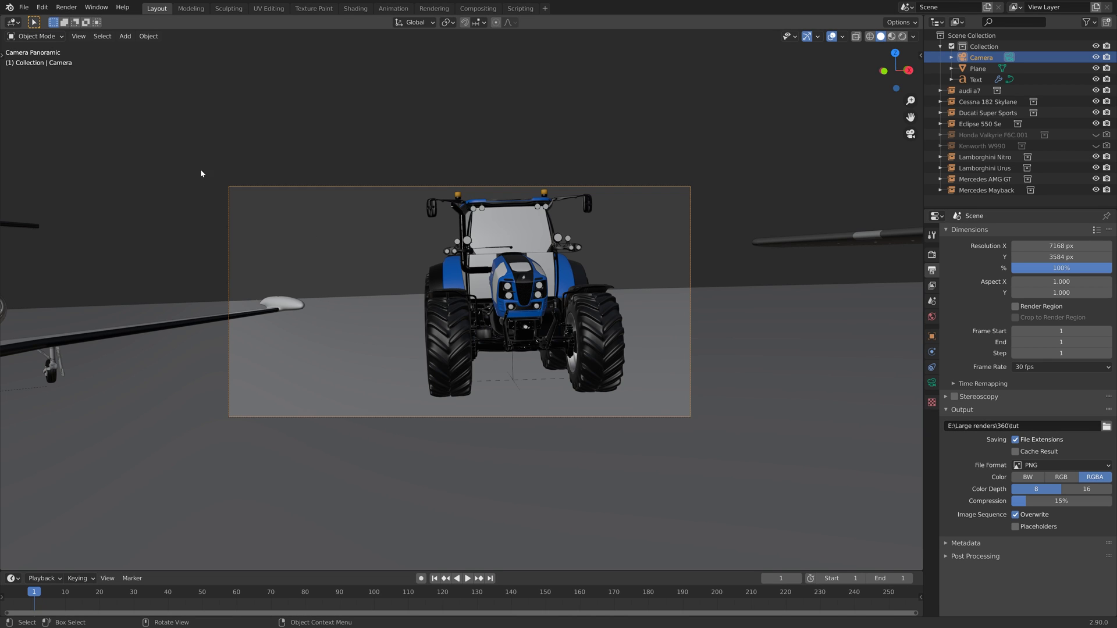
Step: Render the animation as a single equirectangular frame, then switch to the browser
click(66, 7)
click(80, 30)
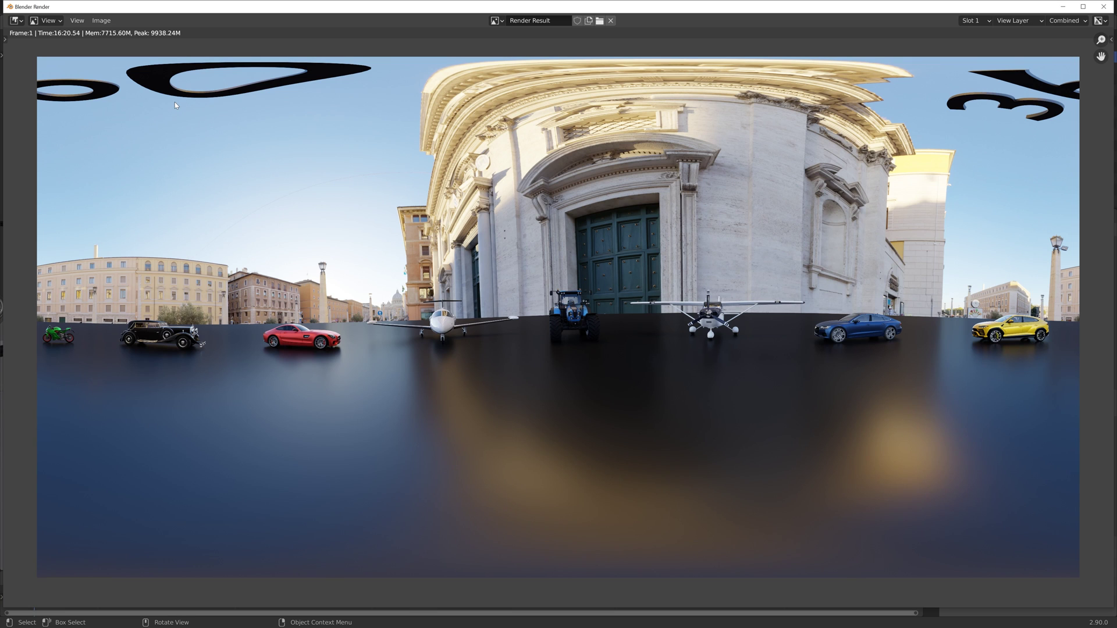
key(alt+Tab)
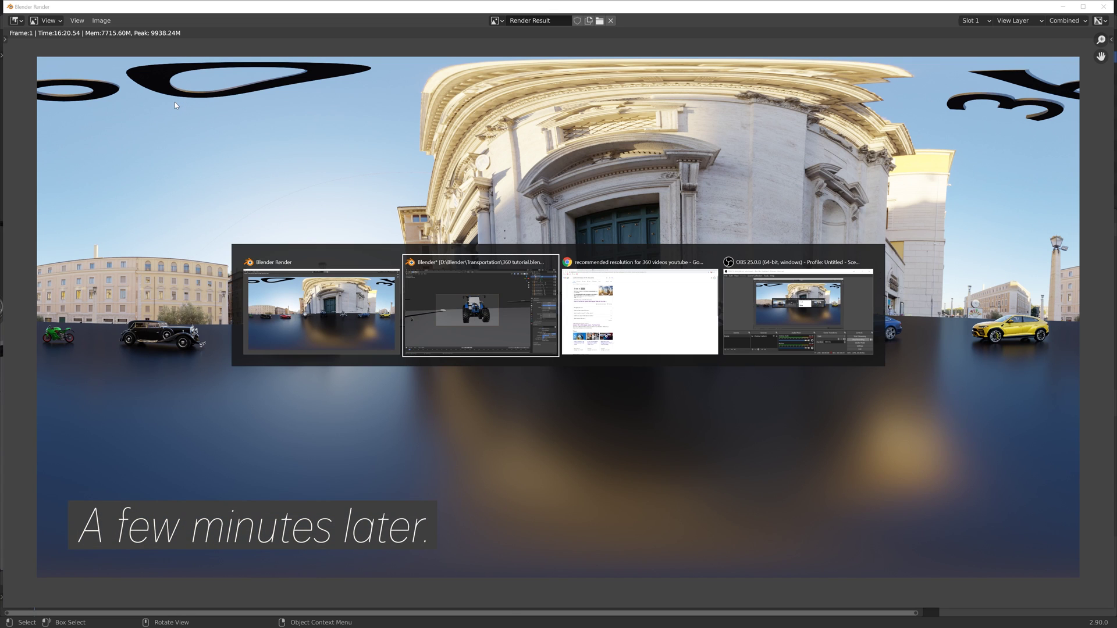
key(alt+Tab)
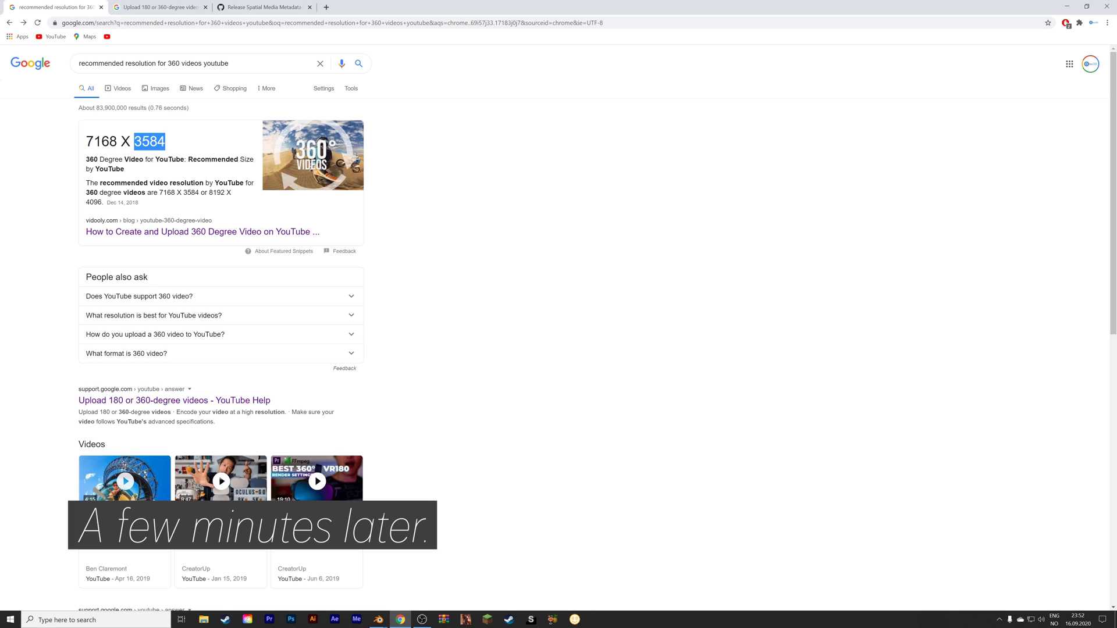
Step: Confirm tut0001 is saved in E:\Large renders\360 in File Explorer, then return to Blender
click(204, 620)
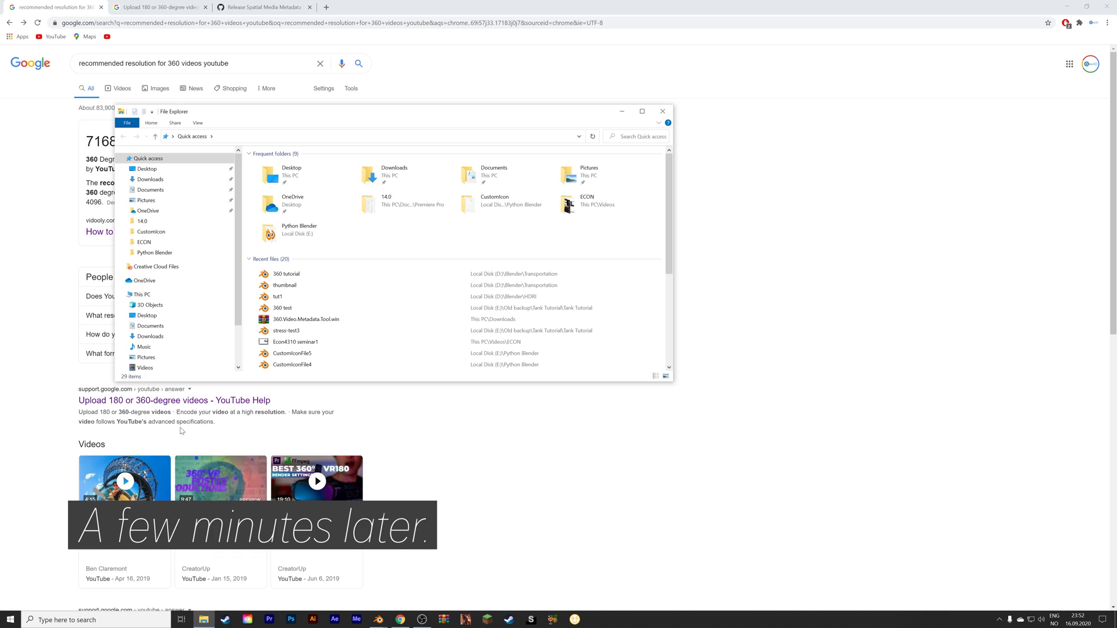
scroll(140, 285, down, 2)
click(159, 340)
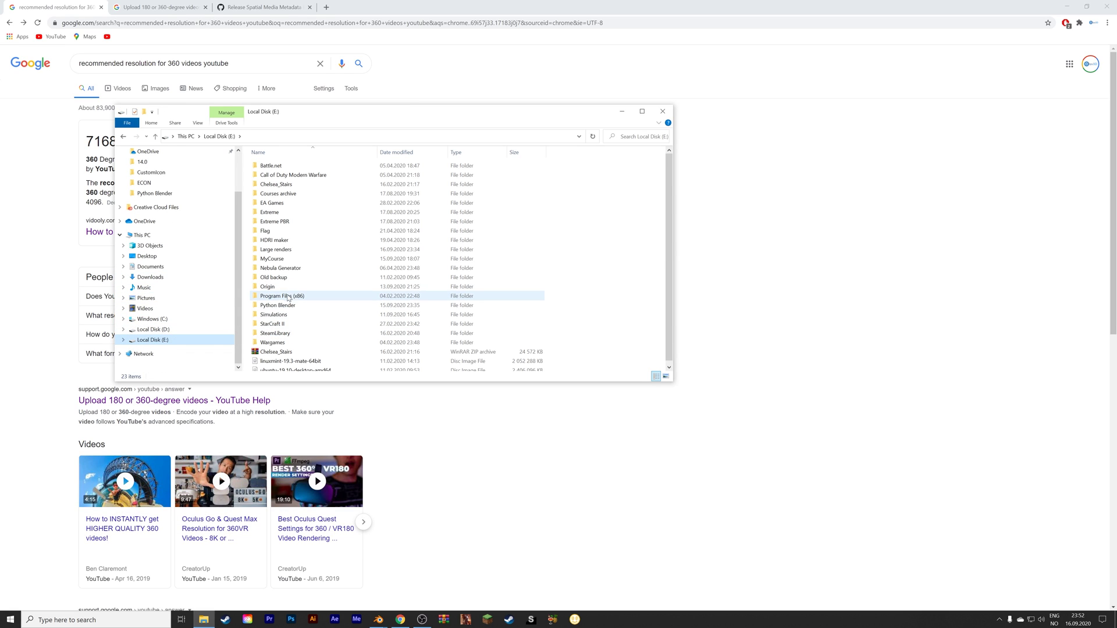
click(292, 250)
double_click(291, 251)
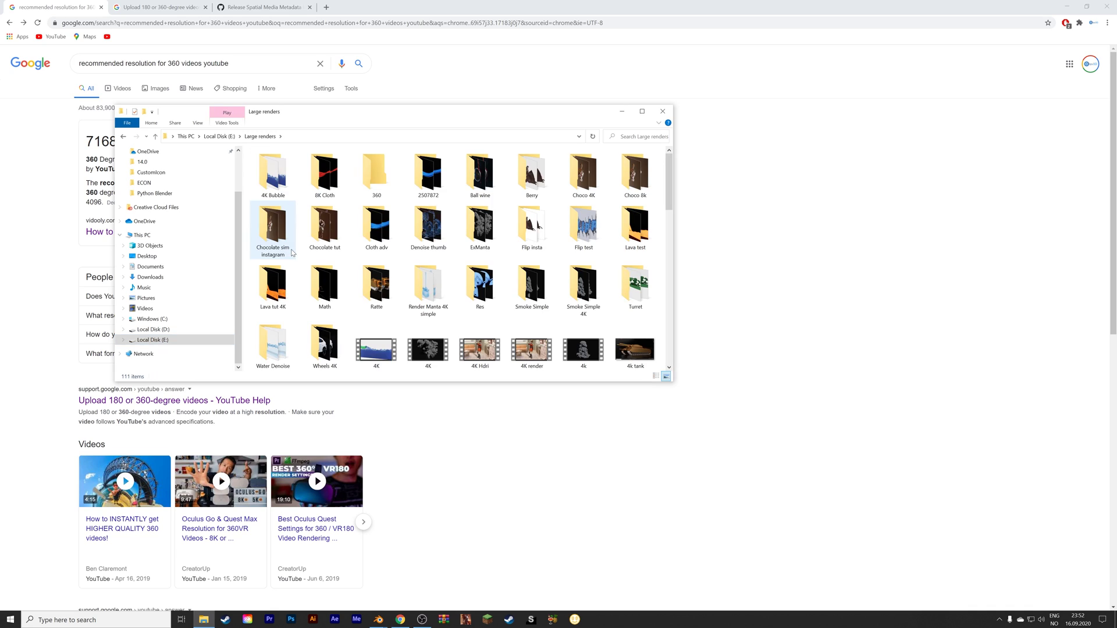
double_click(377, 174)
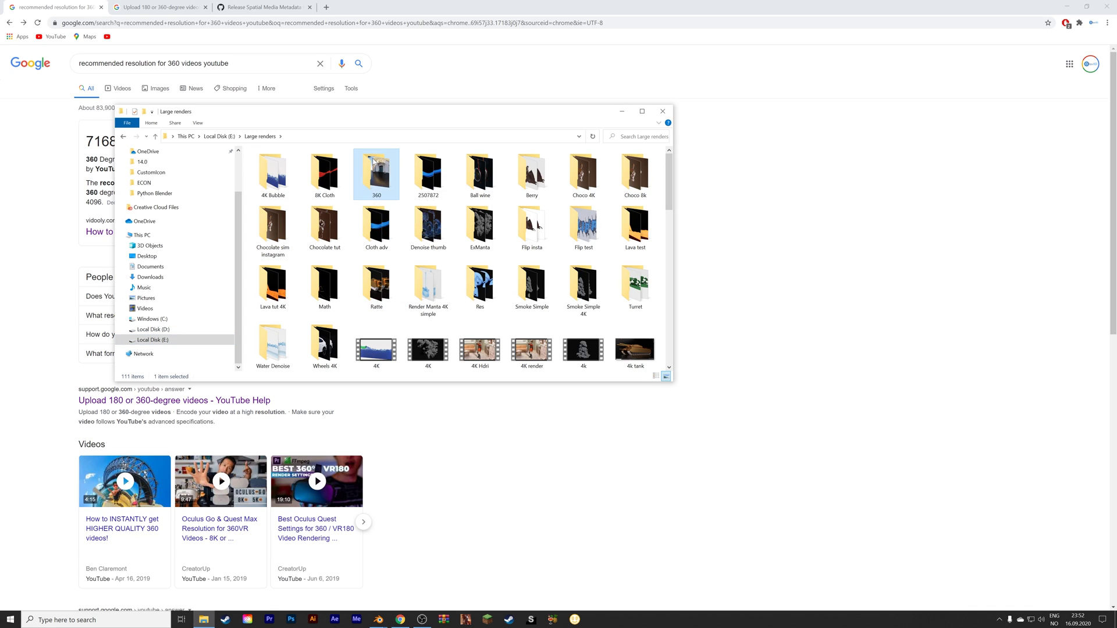
mouse_move(378, 619)
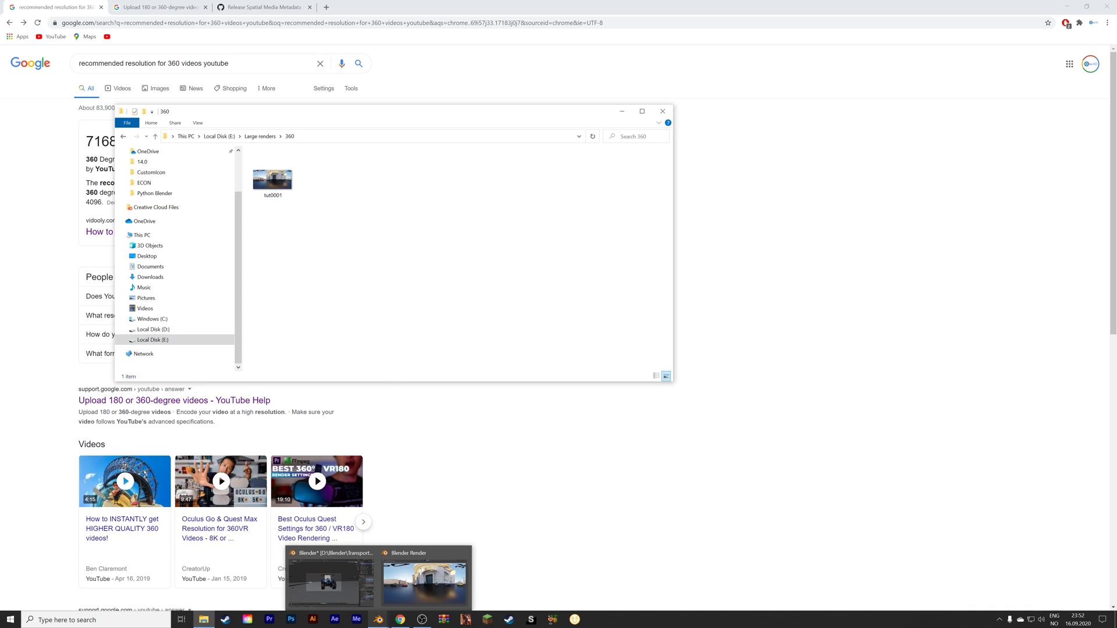
click(356, 588)
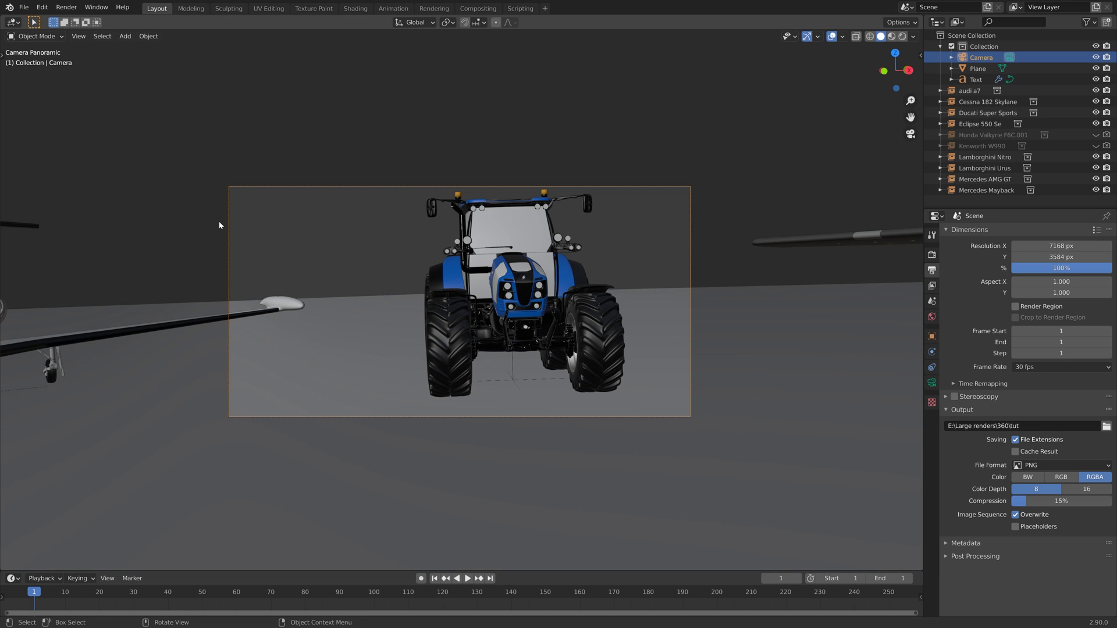
Step: Save 360 tutorial.blend and start a new Video Editing project
key(ctrl+s)
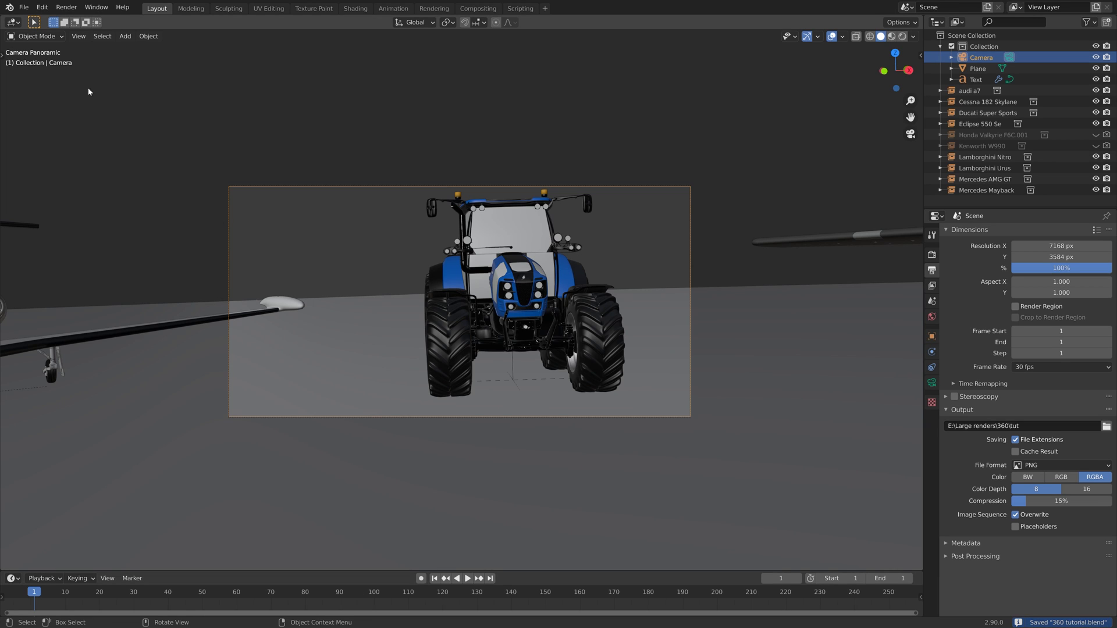
click(24, 7)
mouse_move(27, 20)
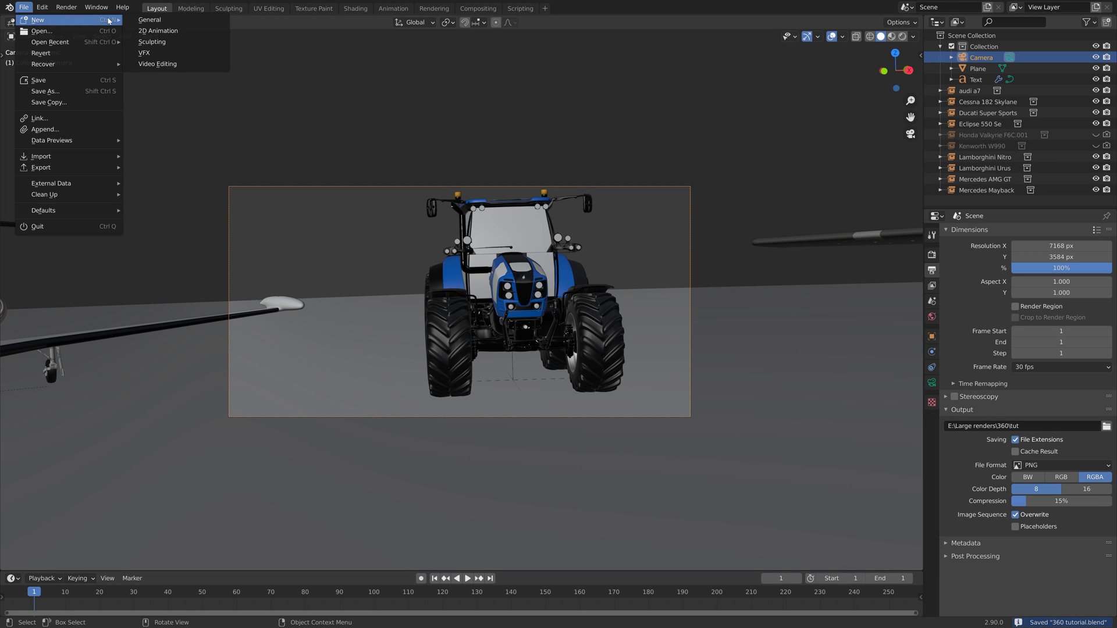
click(151, 64)
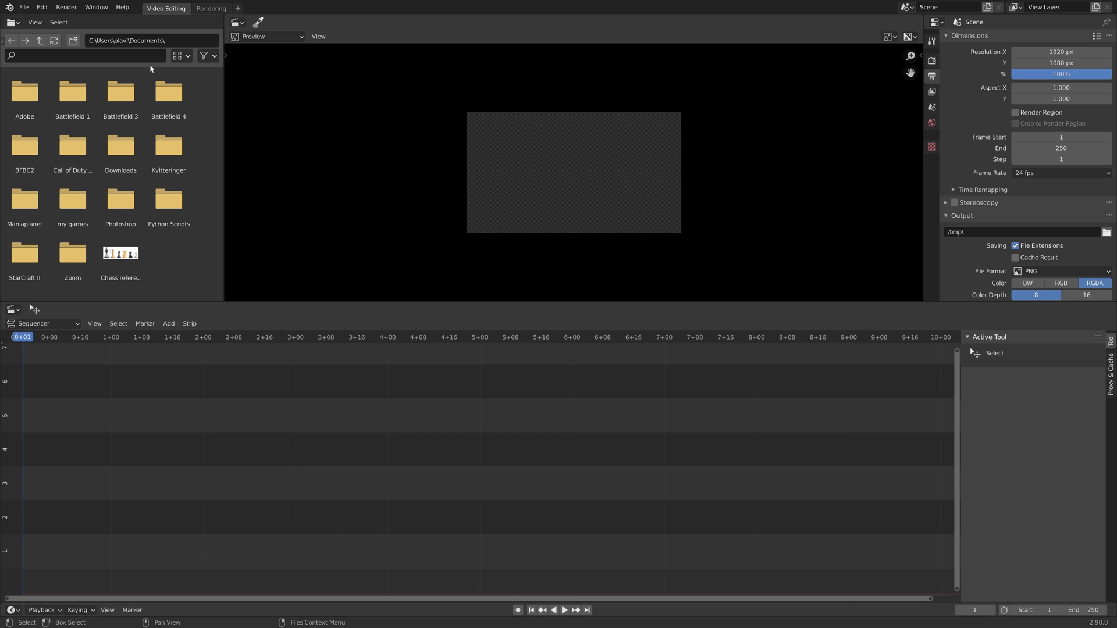
Step: Add tut0001.png from the 360 folder as an image strip
click(169, 324)
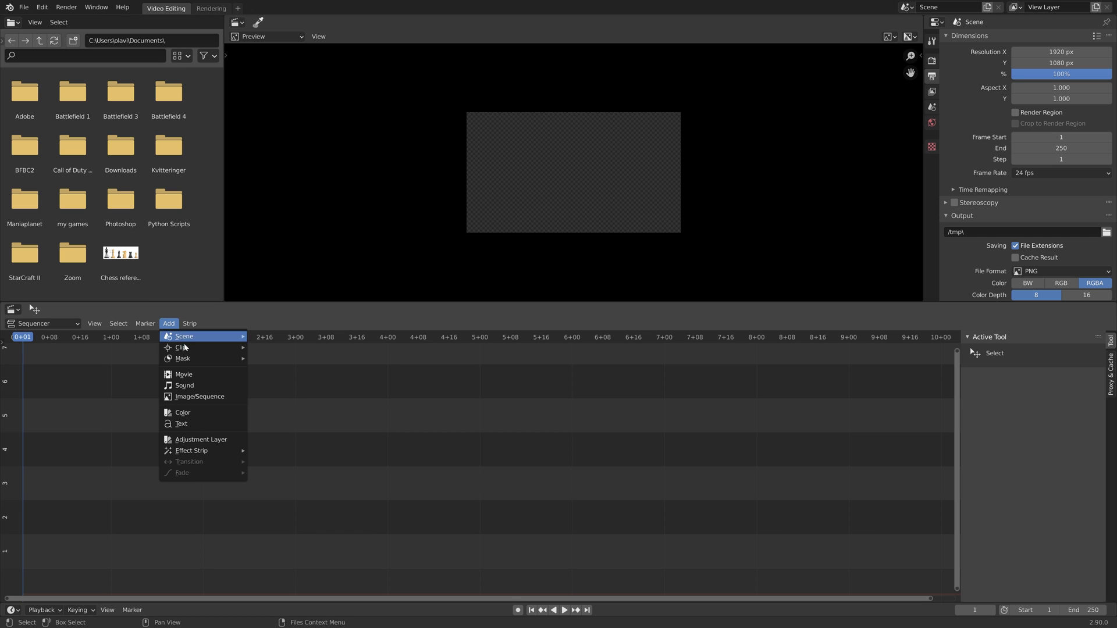
click(196, 396)
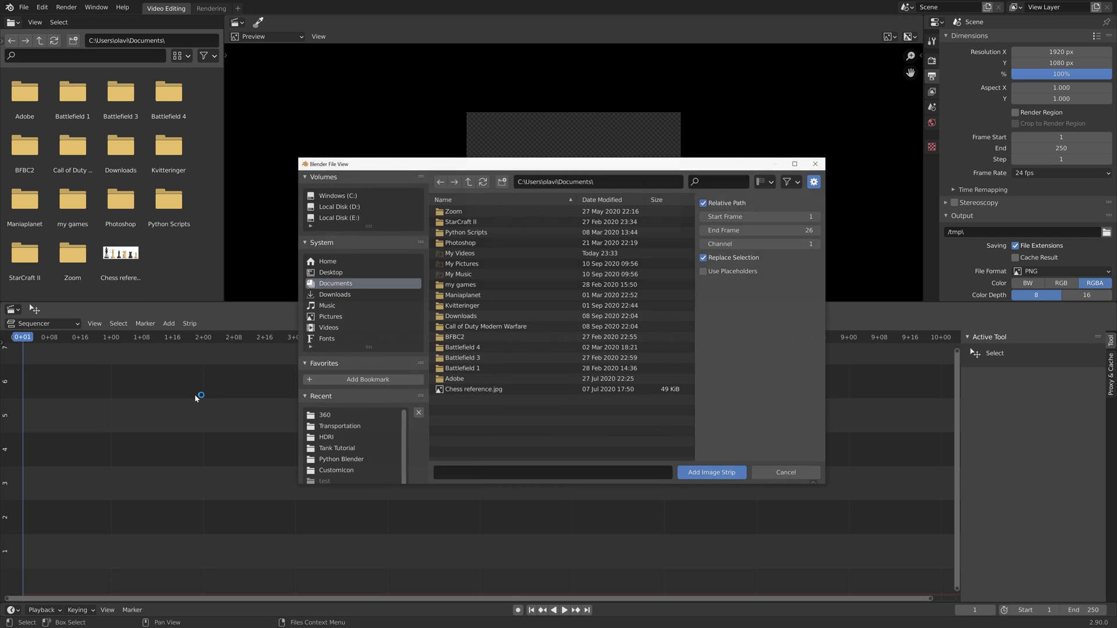
click(327, 416)
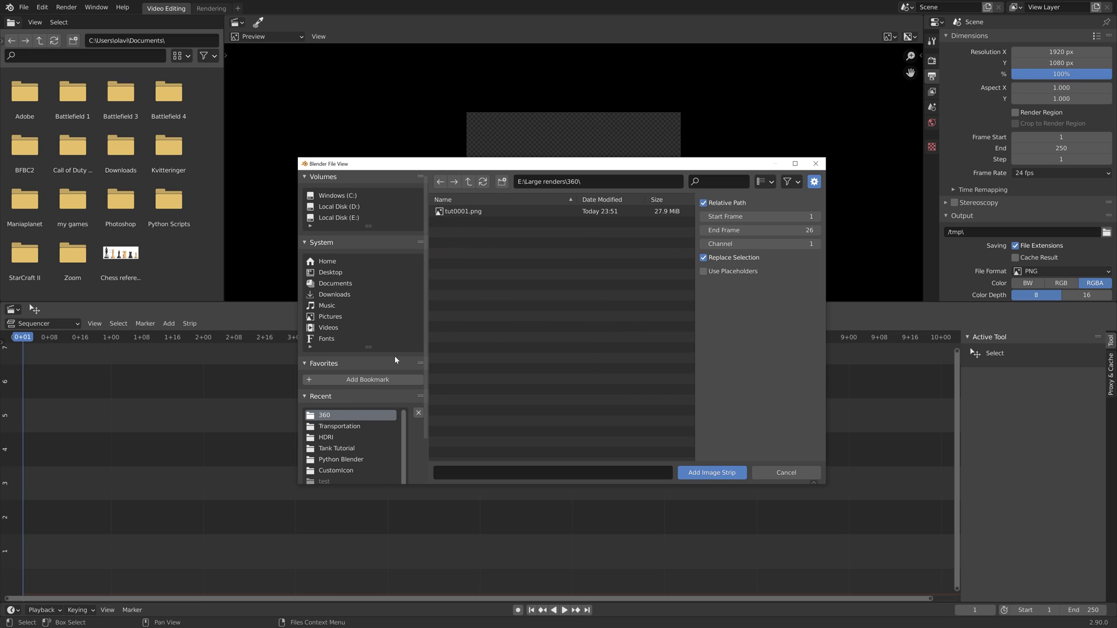
click(462, 211)
click(720, 473)
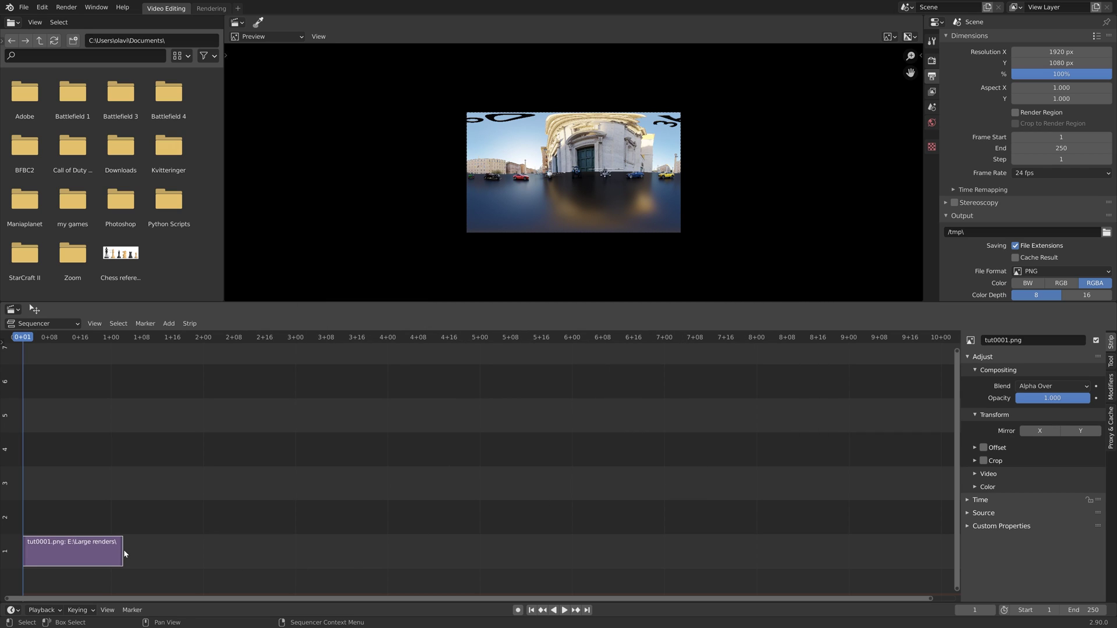
Step: Stretch the tut0001.png strip to run 600 frames from frame 1
drag(122, 553, 901, 553)
key(space)
key(space)
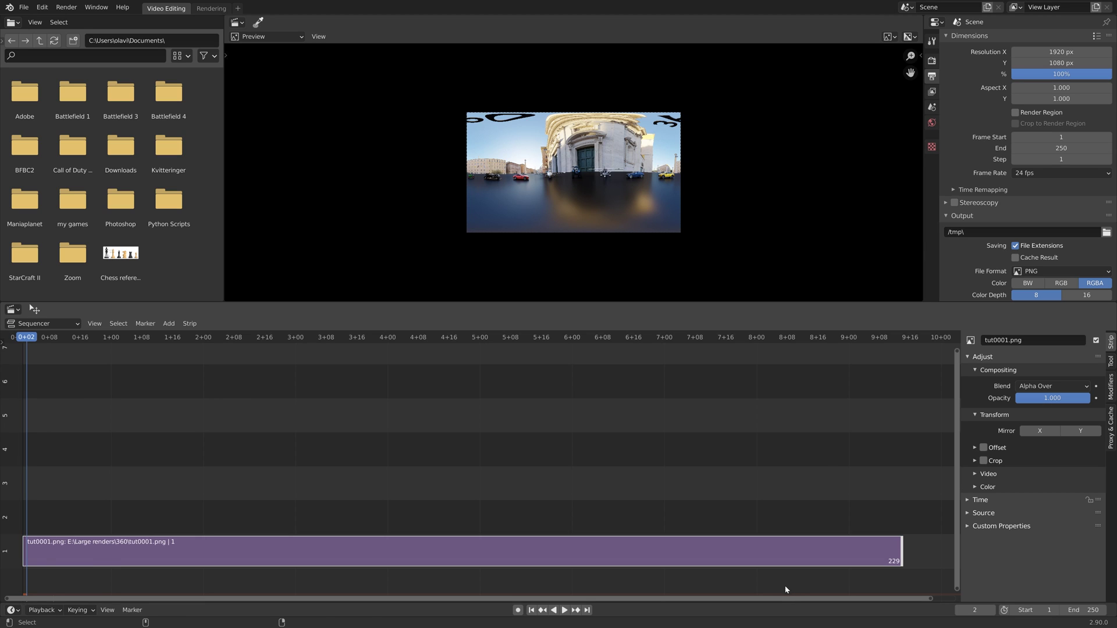
scroll(827, 470, down, 8)
scroll(578, 469, down, 2)
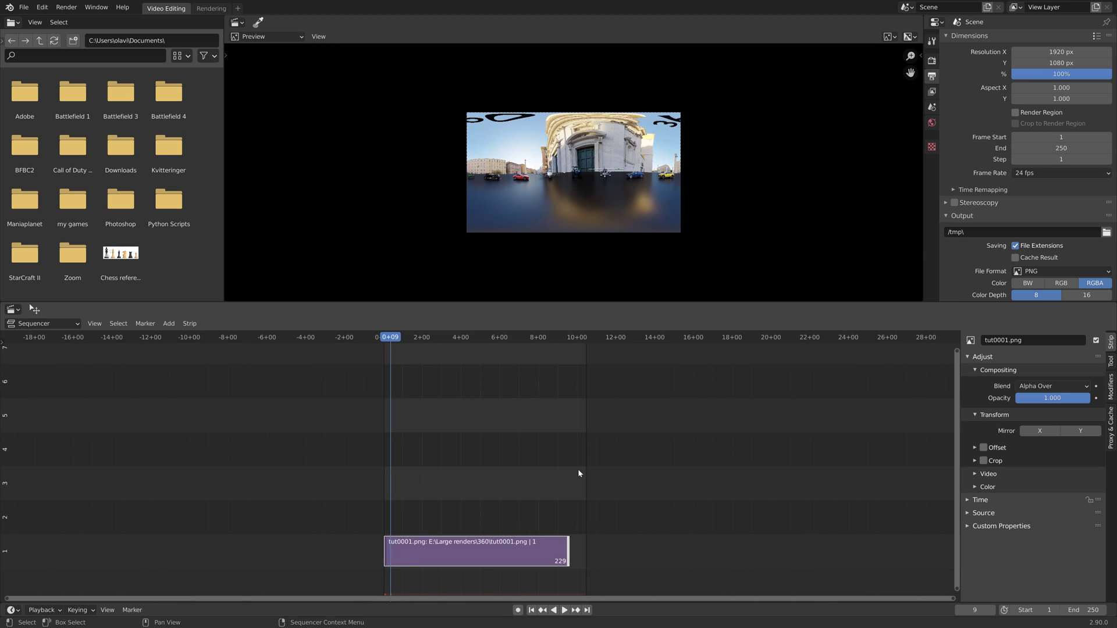
drag(554, 551, 812, 559)
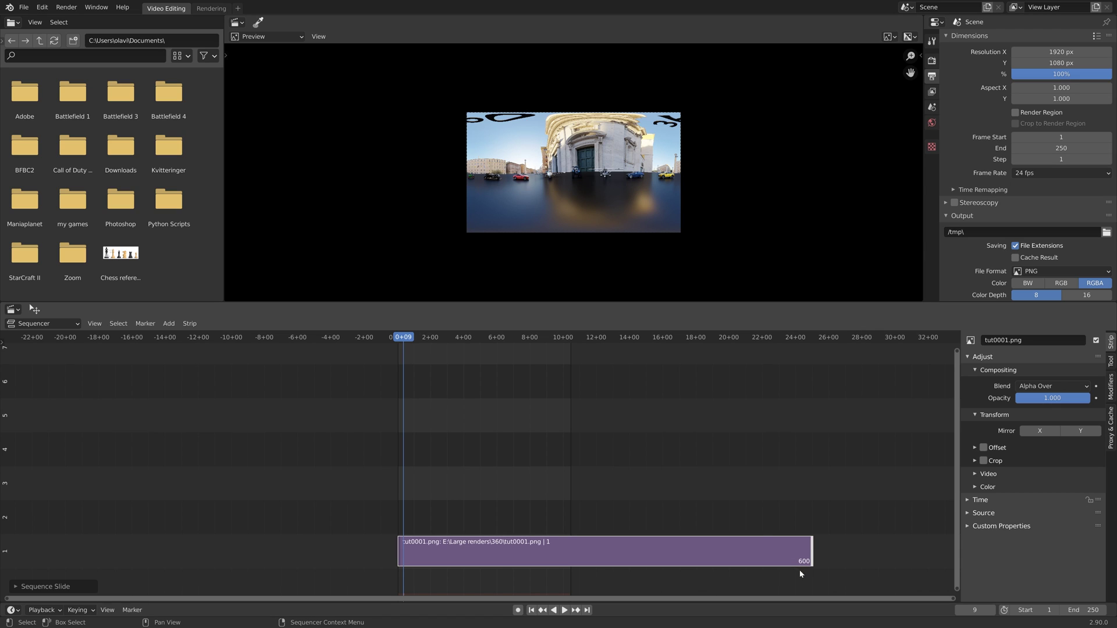
Step: Set the scene end frame to 600 and match render size to the 7168 × 3584 strip
click(1085, 609)
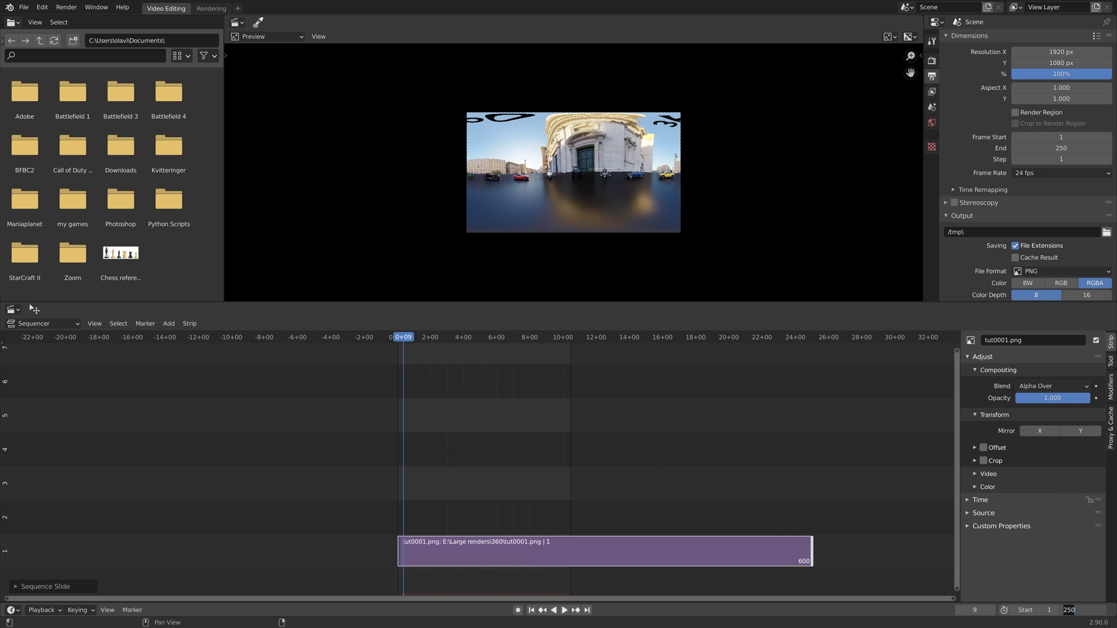
text(600)
key(Return)
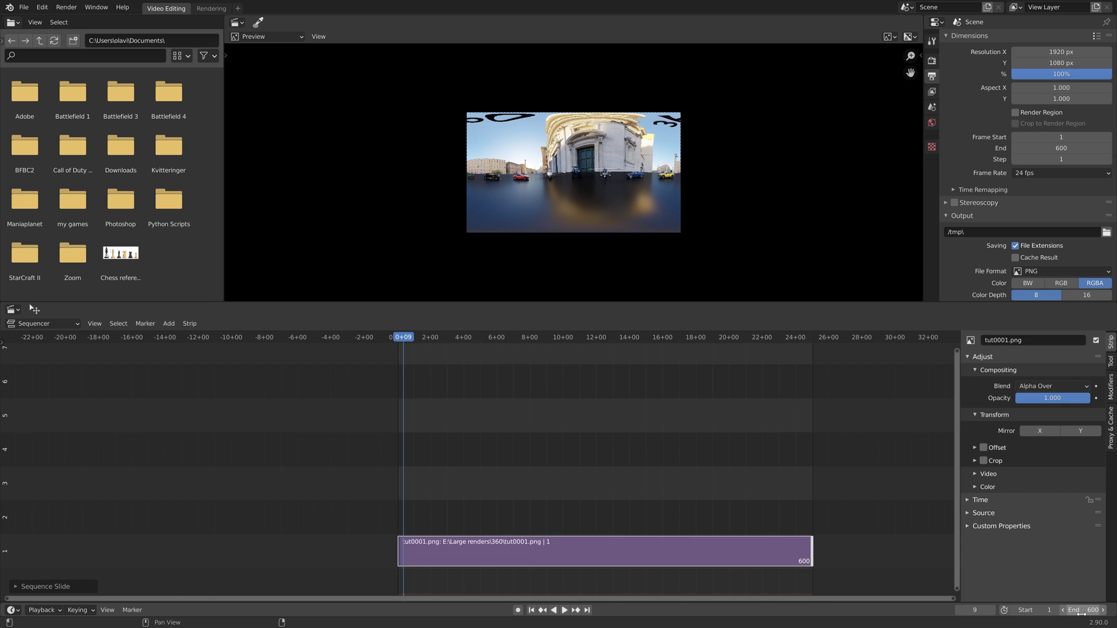
right_click(685, 550)
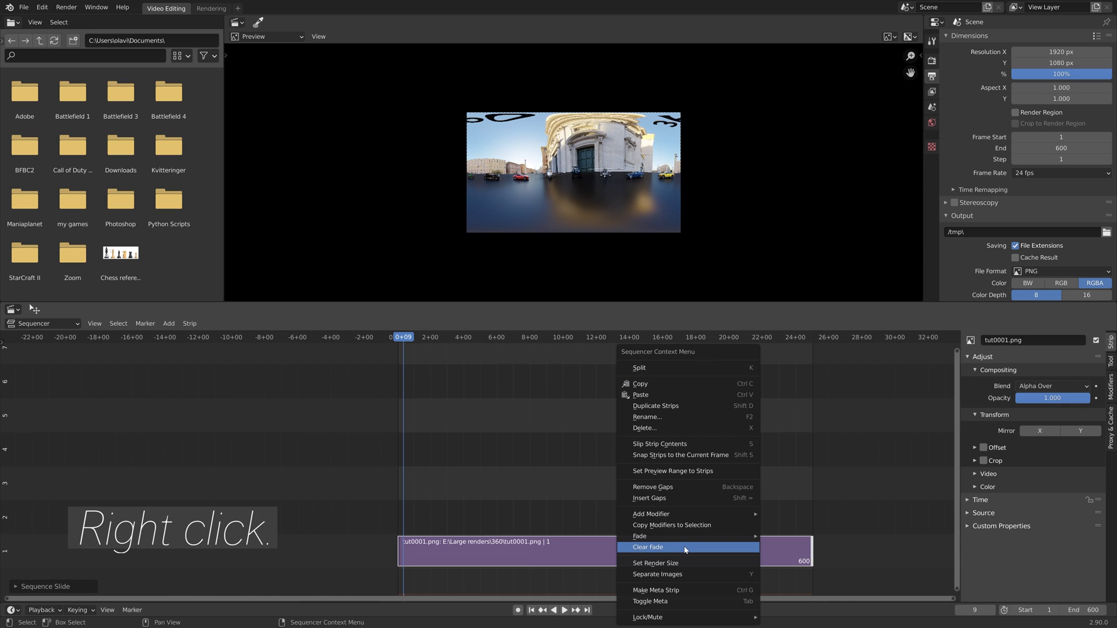
click(683, 564)
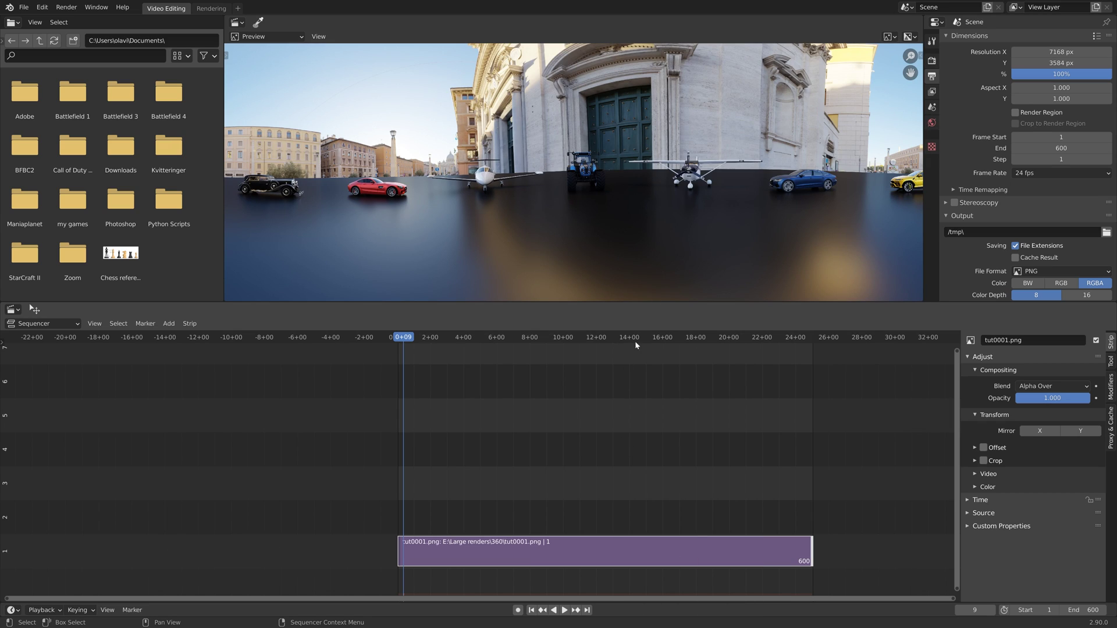
Step: Set the frame rate to 30 fps and the output file format to FFmpeg video
click(1037, 172)
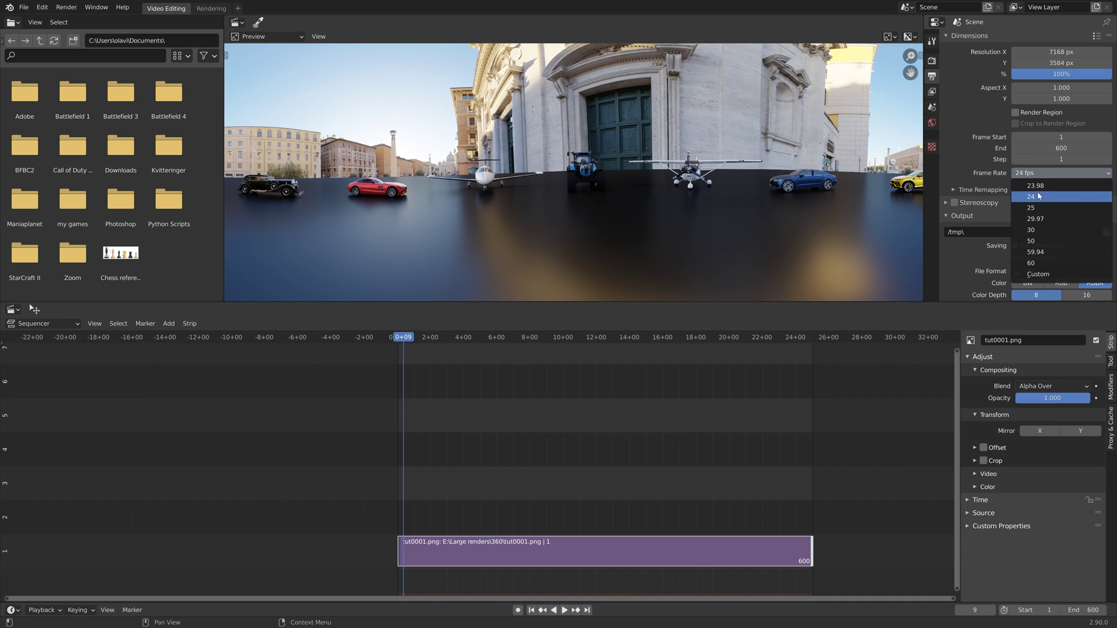
click(1036, 230)
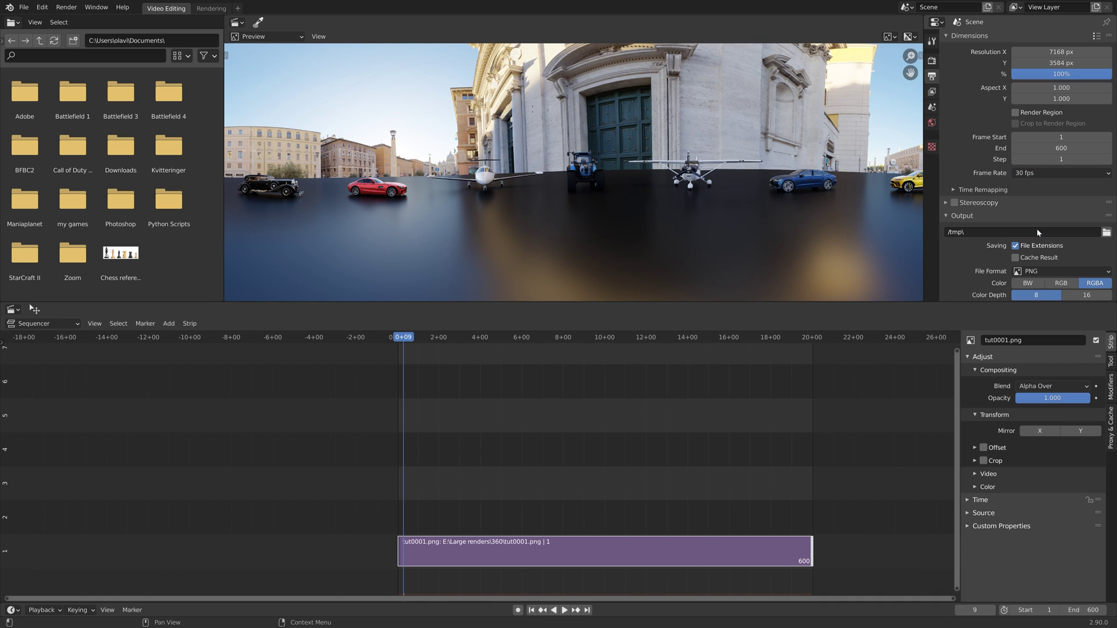
click(1046, 272)
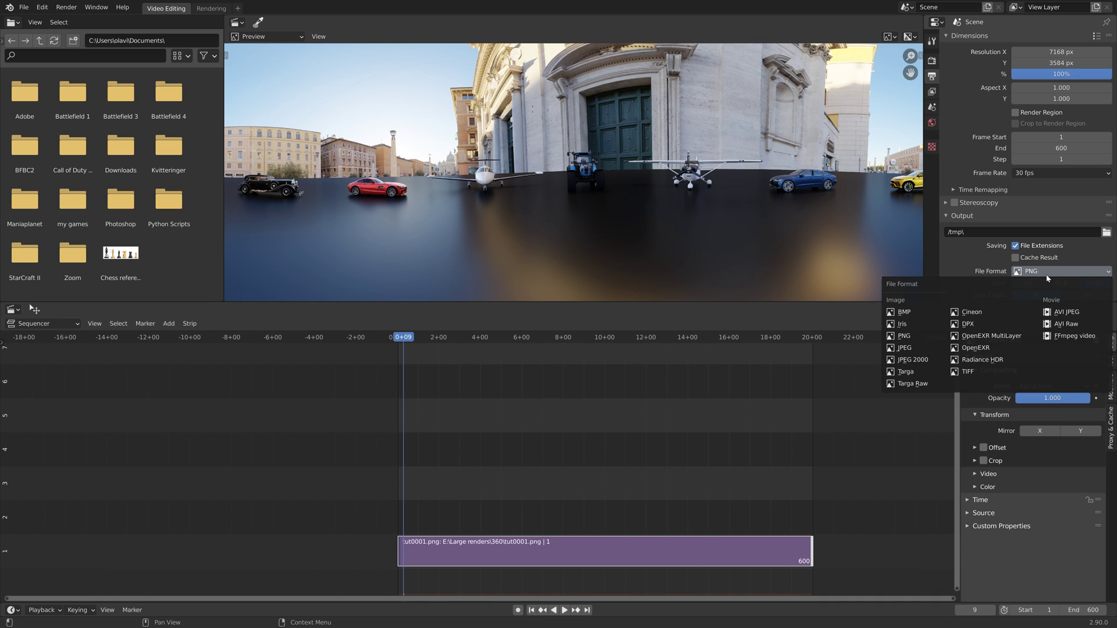
click(1074, 335)
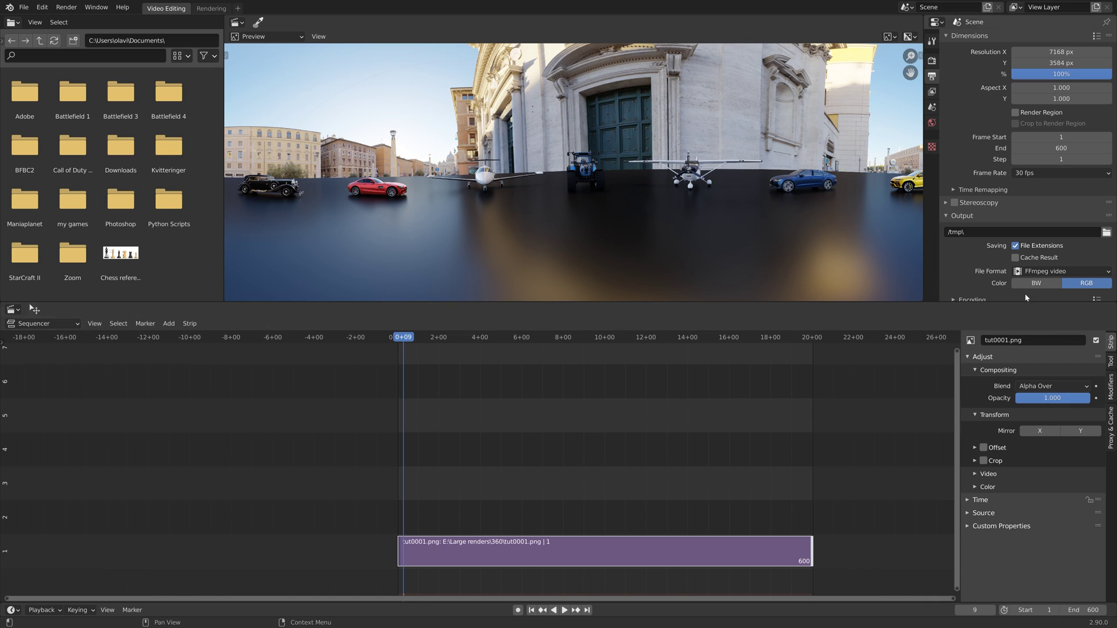
Step: Set the encoding container to MPEG-4 and the output quality to Perceptually lossless
scroll(1024, 293, down, 2)
click(985, 269)
scroll(985, 269, down, 5)
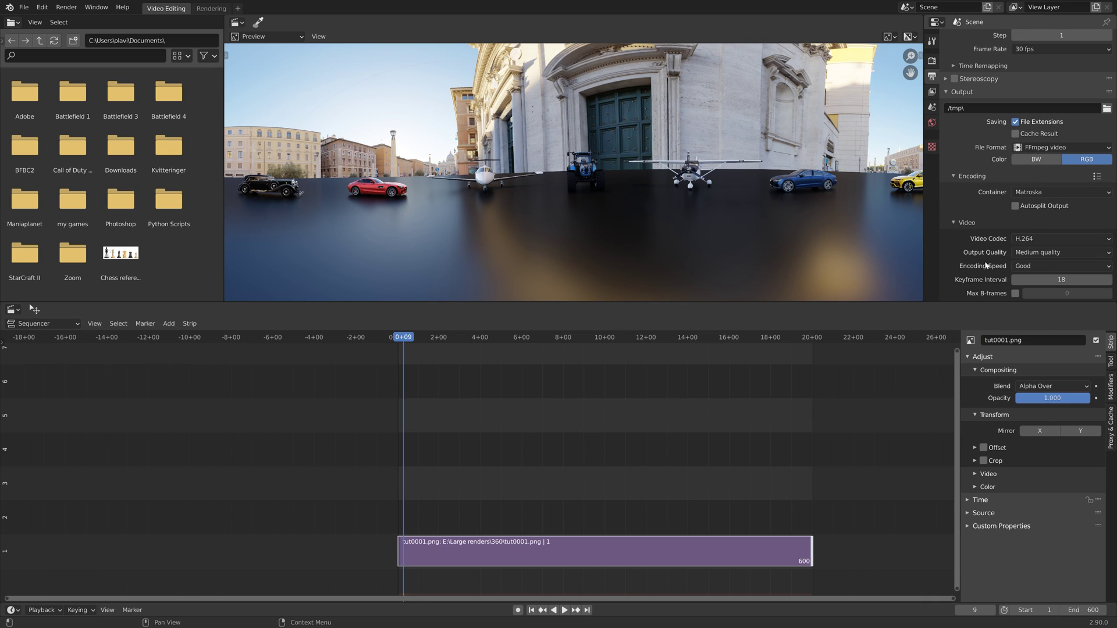
click(1045, 191)
click(1039, 227)
scroll(1039, 223, down, 2)
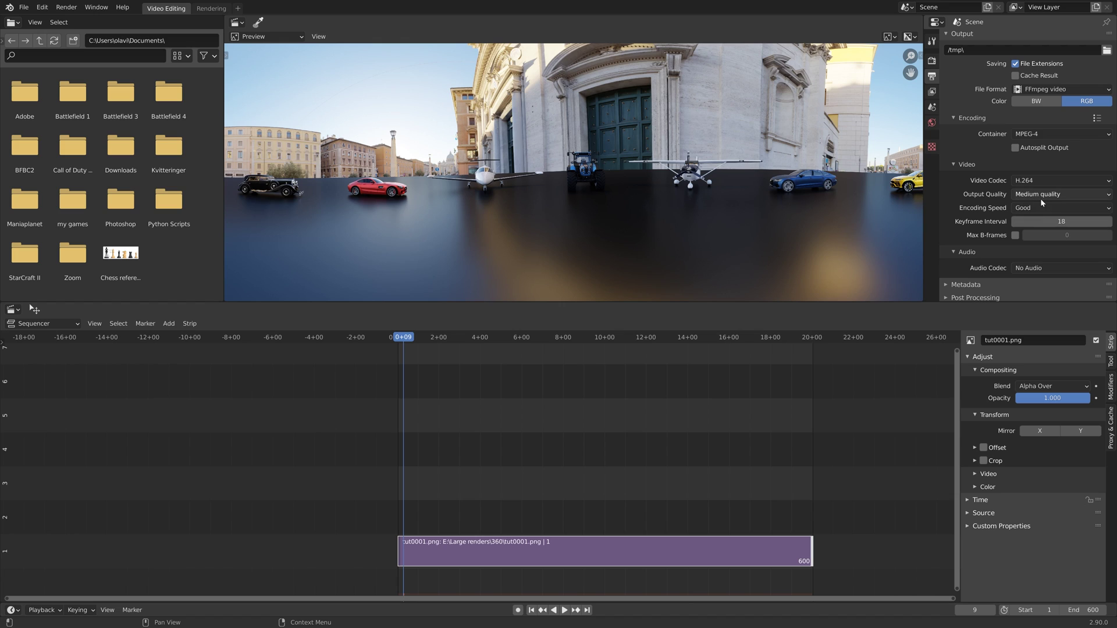
click(1041, 195)
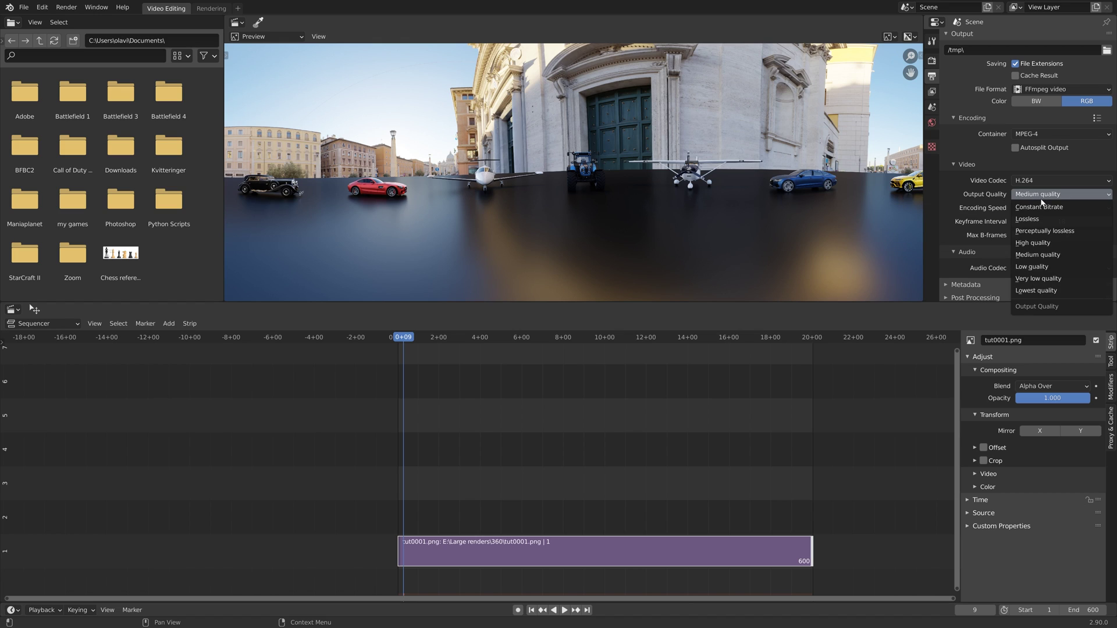
click(1046, 231)
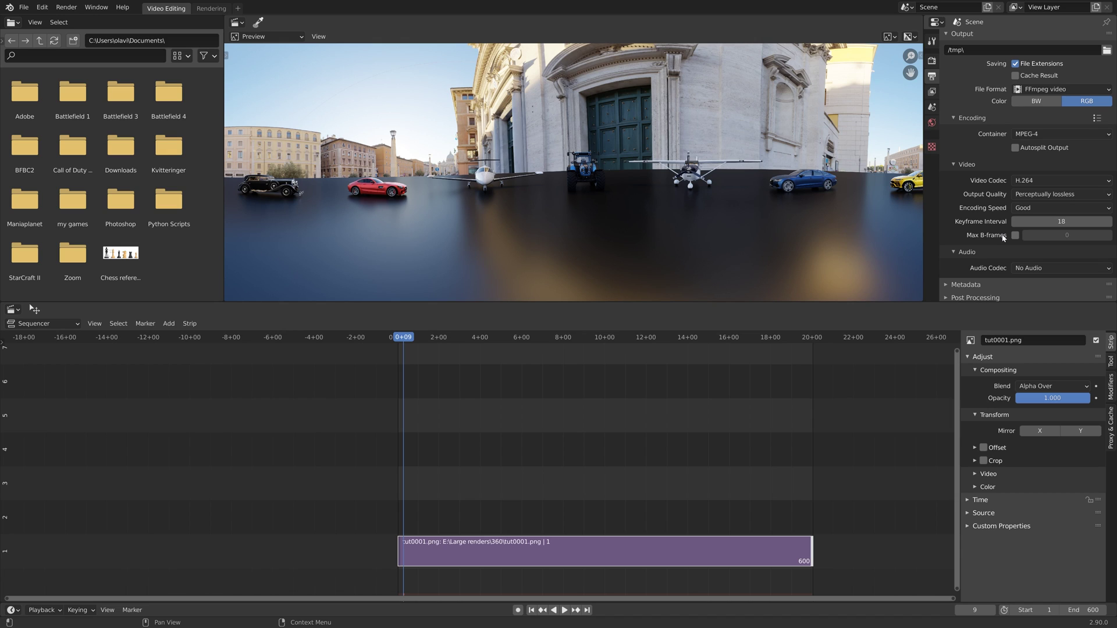
scroll(971, 192, up, 6)
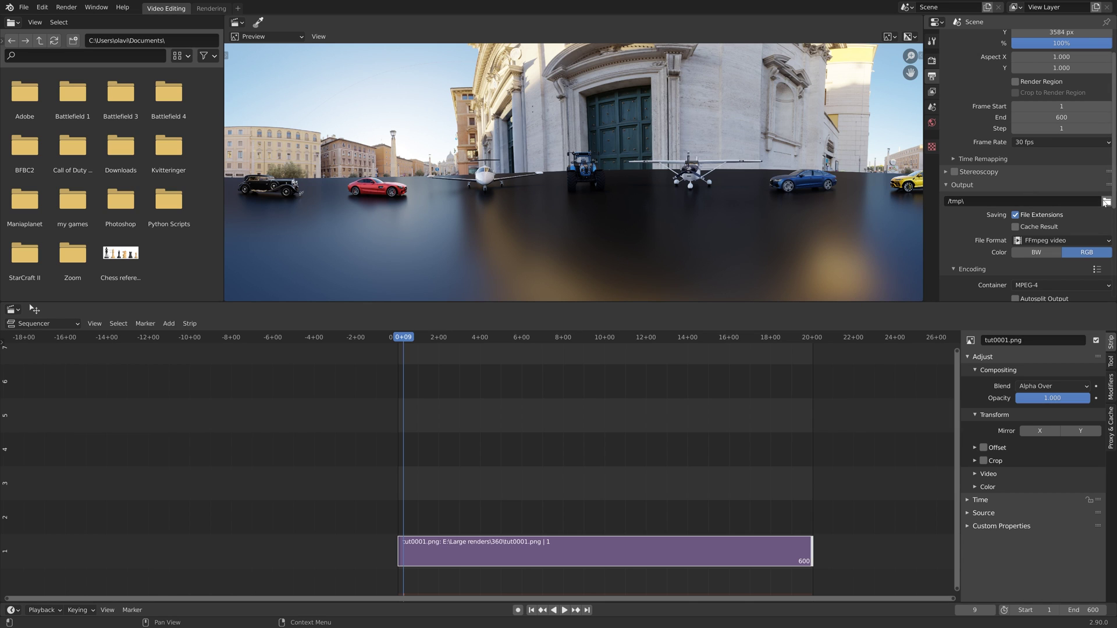
Step: Set the render output folder to E:\Large renders\
click(1105, 202)
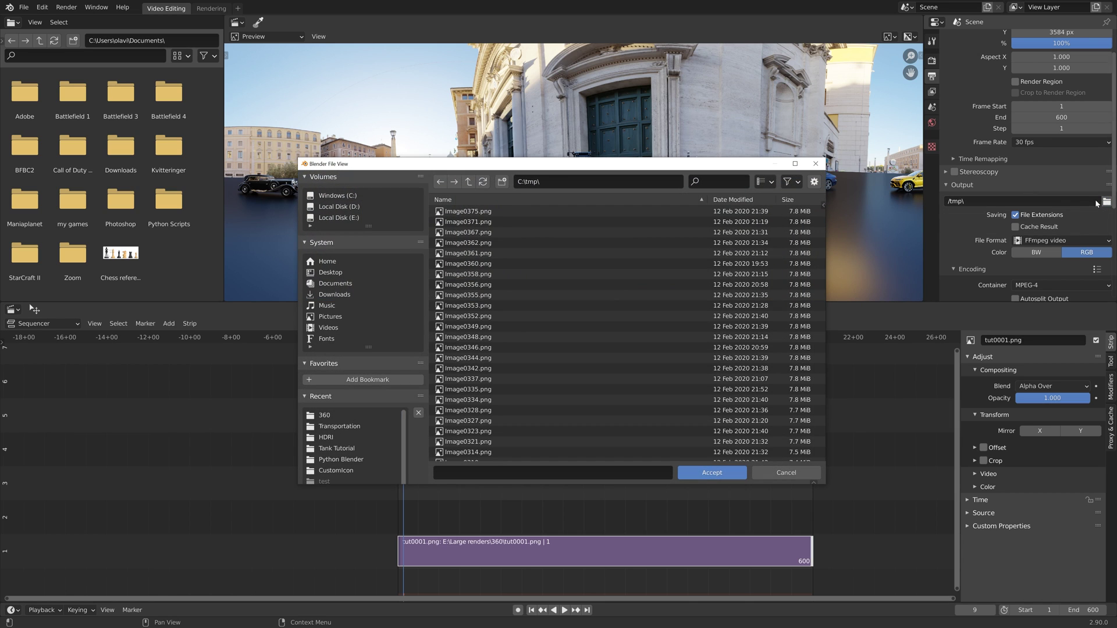
click(356, 220)
click(482, 317)
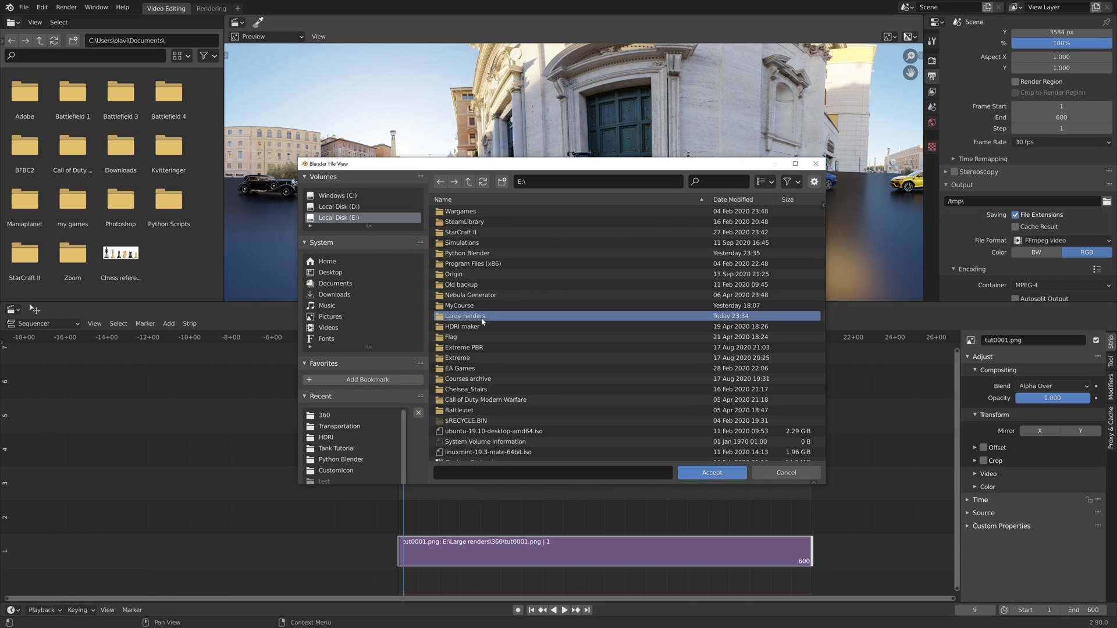
click(481, 320)
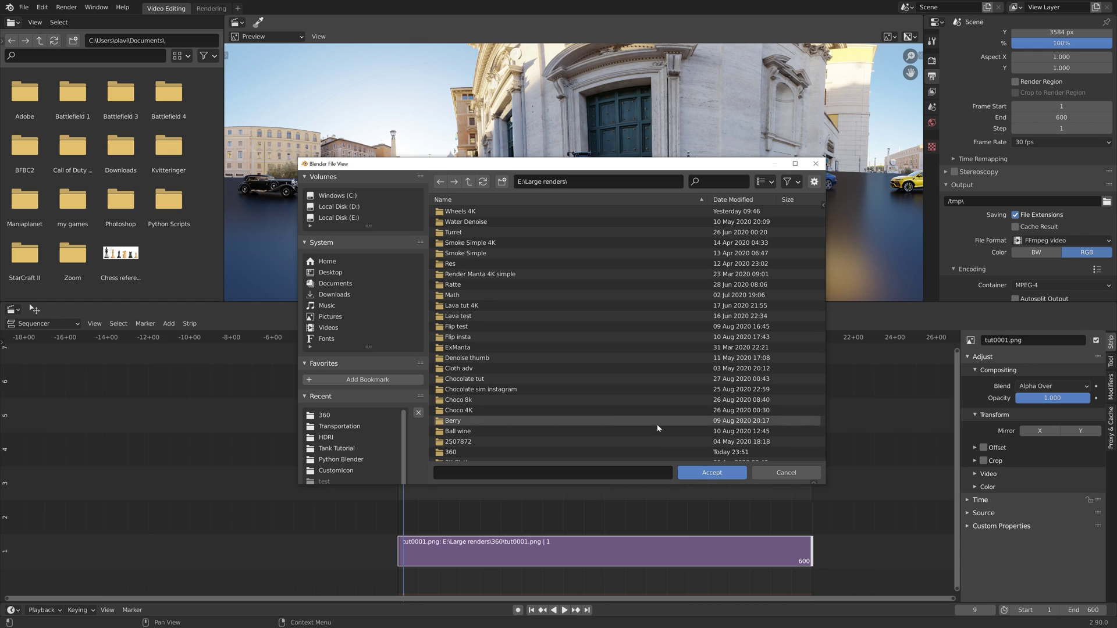
click(701, 473)
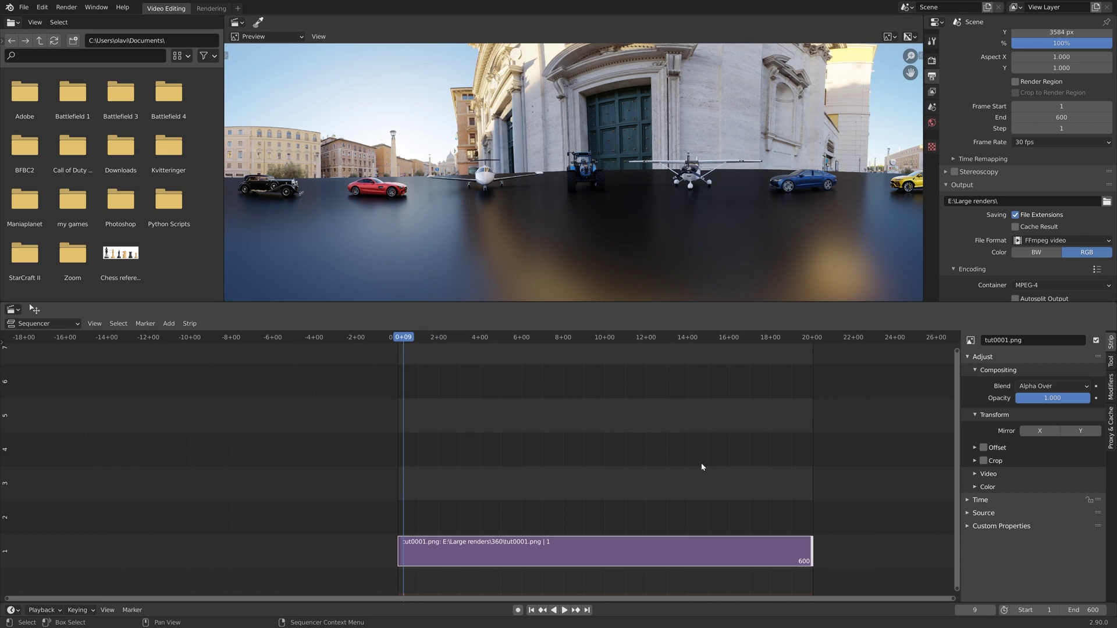
scroll(975, 235, down, 6)
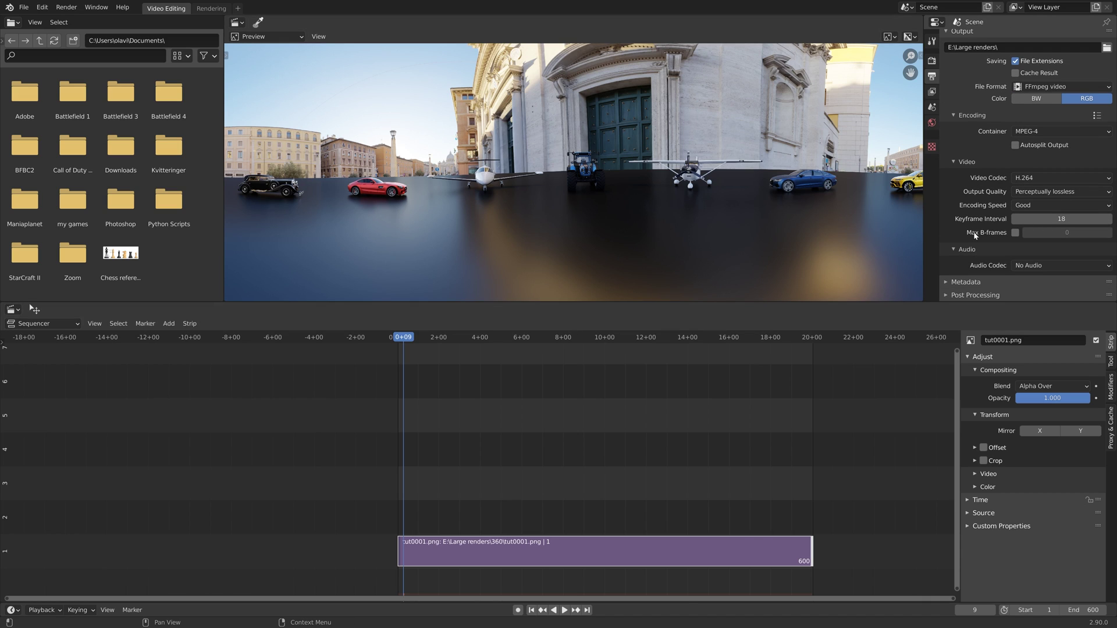
Step: Render the full animation to video with Render Animation
click(67, 7)
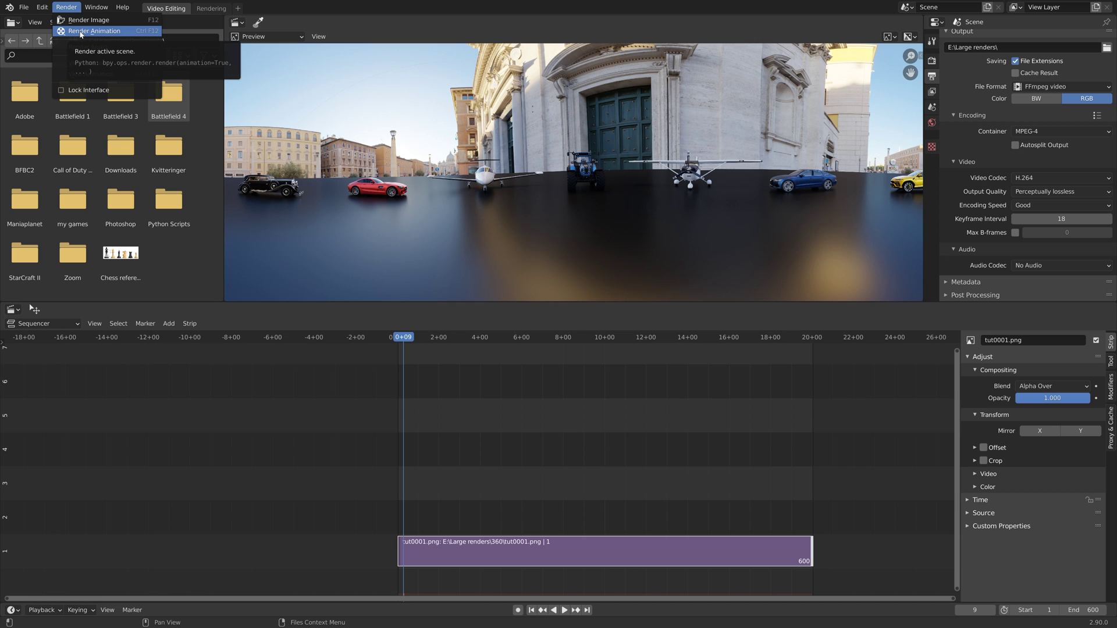
click(80, 31)
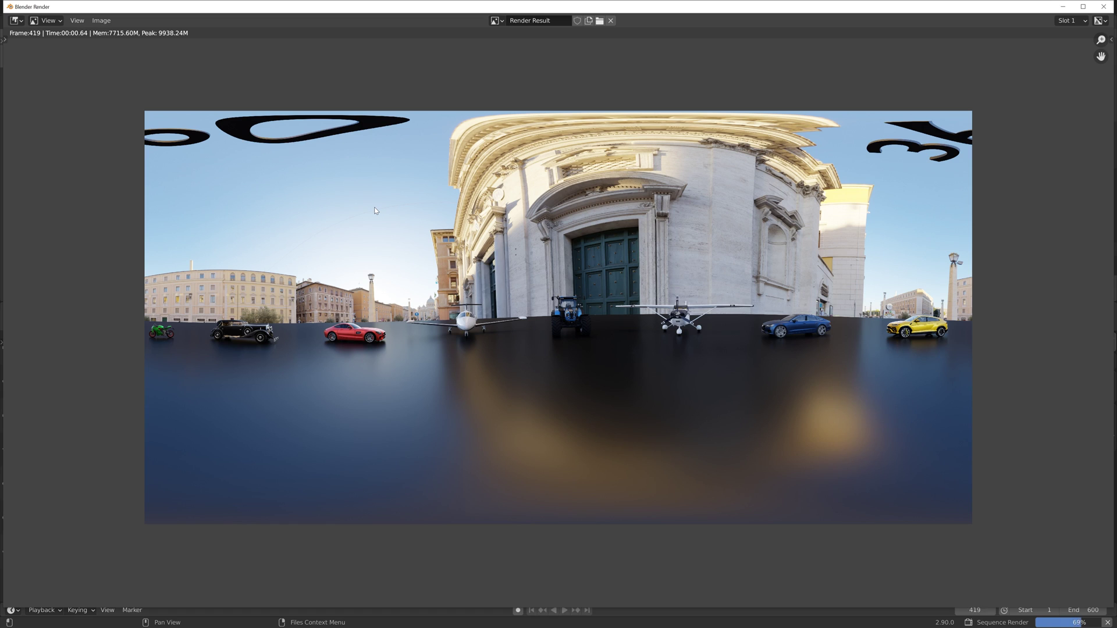
key(alt+Tab)
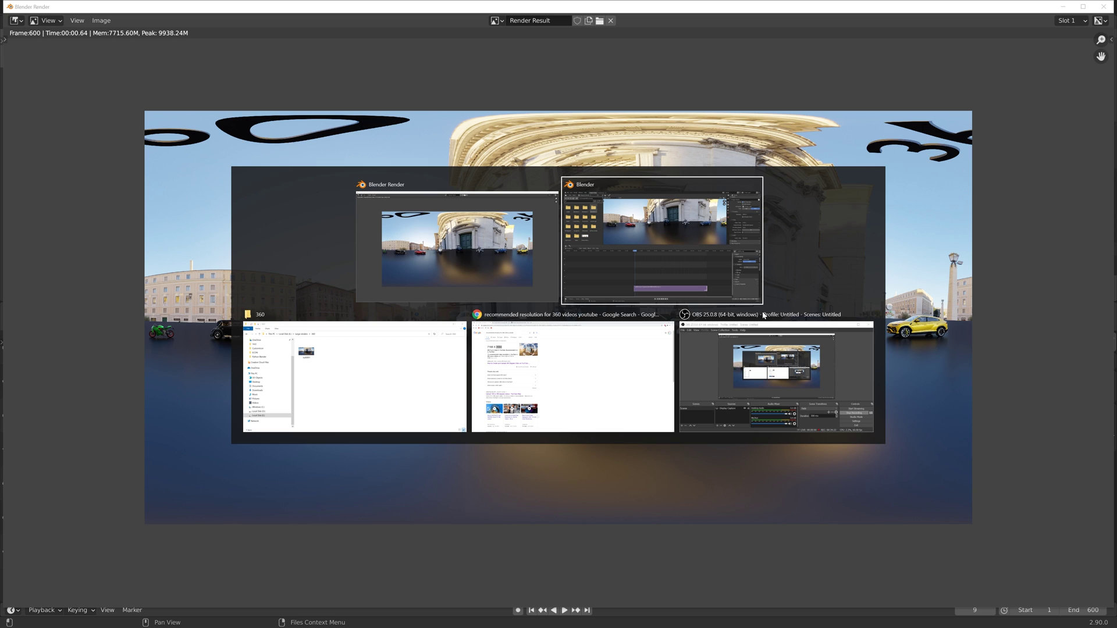
Step: In Chrome, open the YouTube Help guide for uploading 360° videos
key(alt+Tab)
key(alt+Tab)
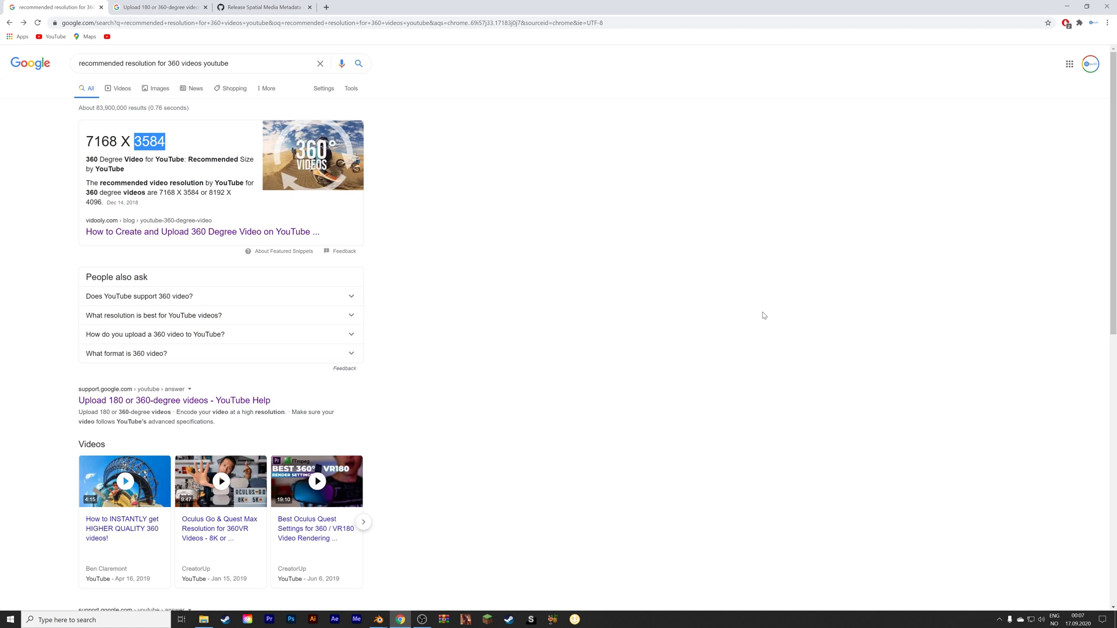
click(140, 5)
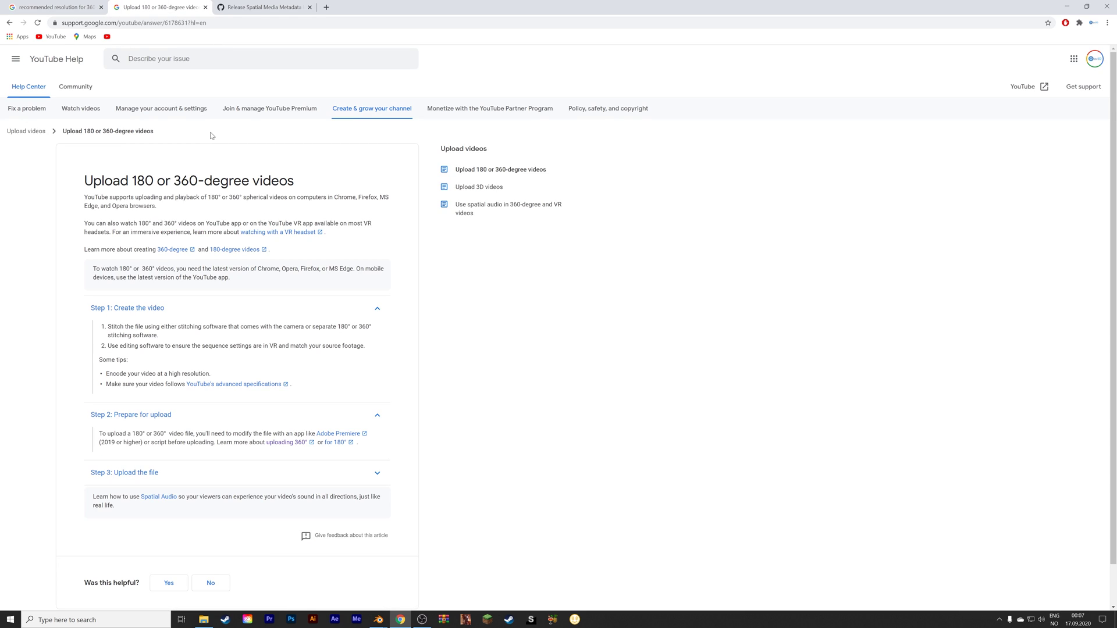
click(288, 443)
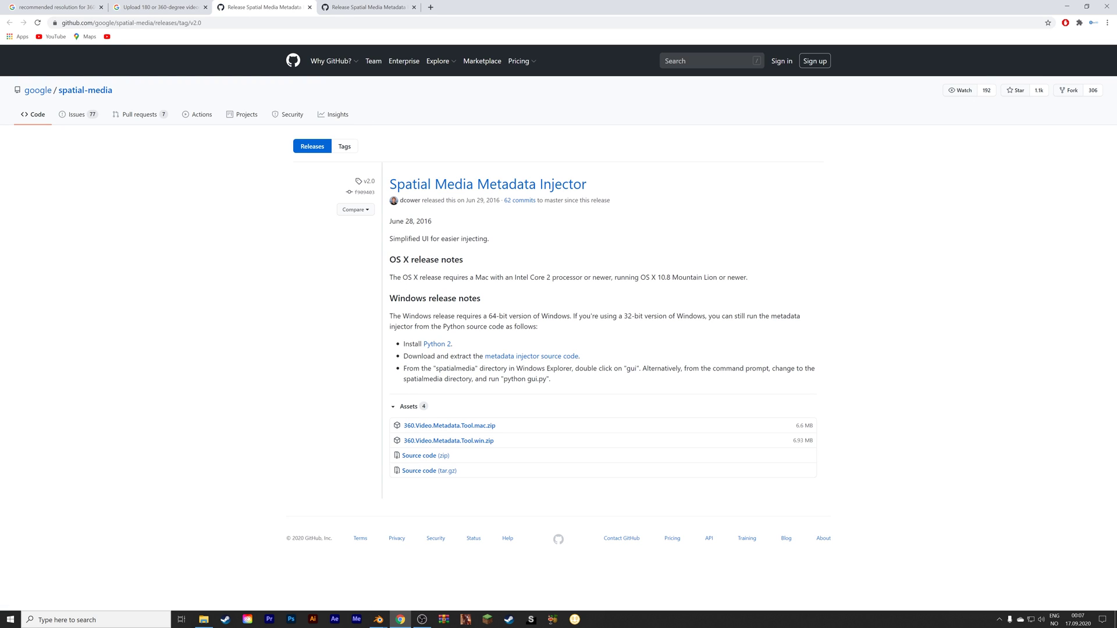
Step: Open the python.org downloads page, then download 360.Video.Metadata.Tool.win.zip from GitHub
middle_click(437, 344)
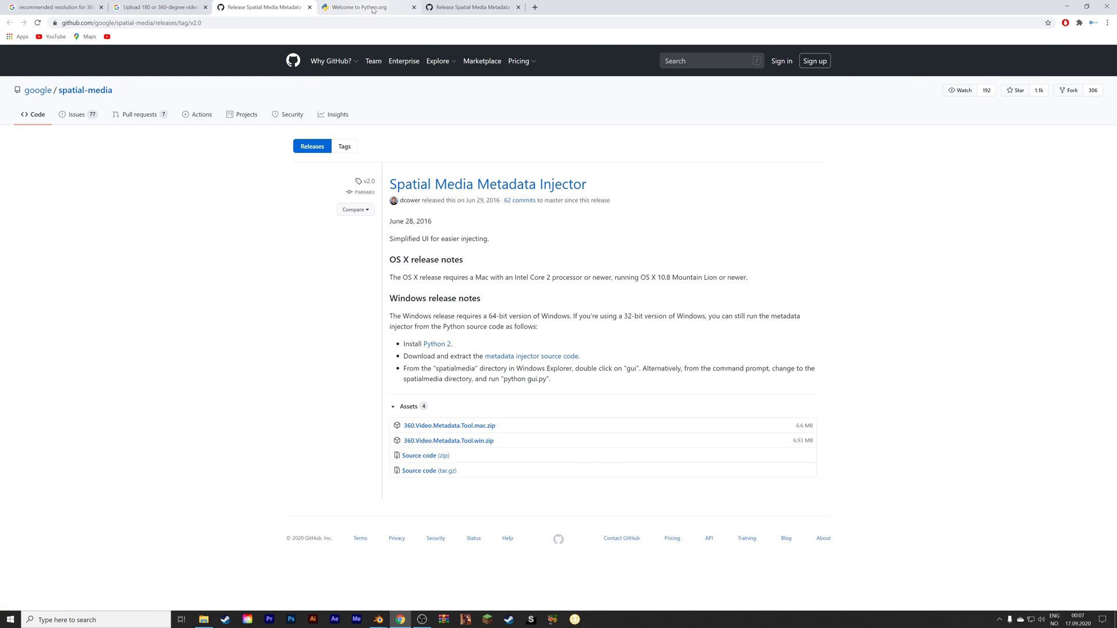
click(373, 9)
click(434, 127)
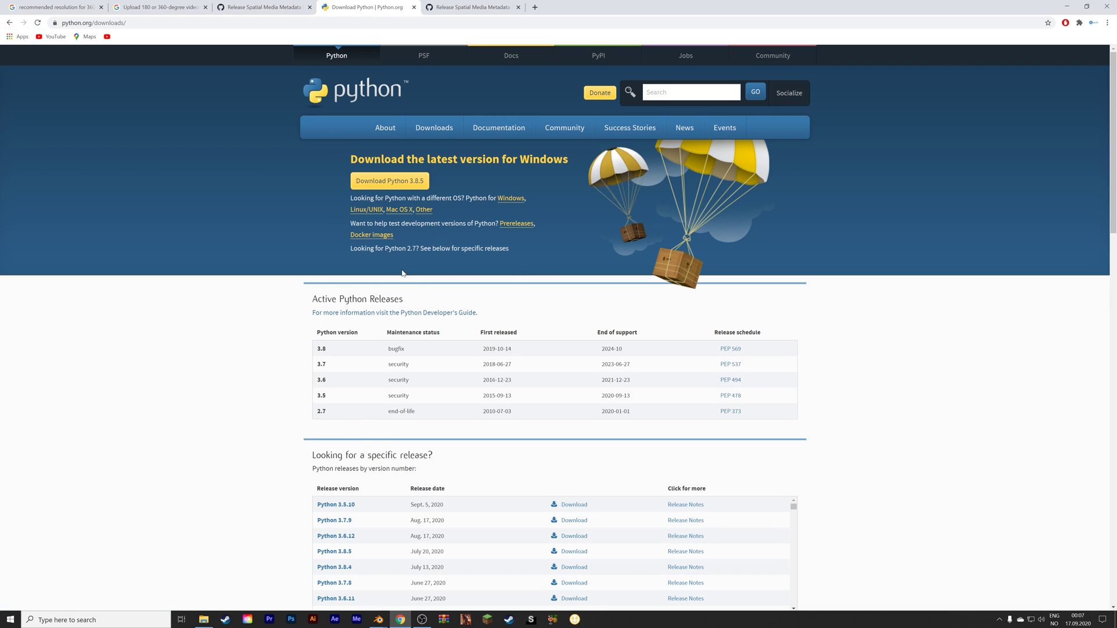
click(273, 6)
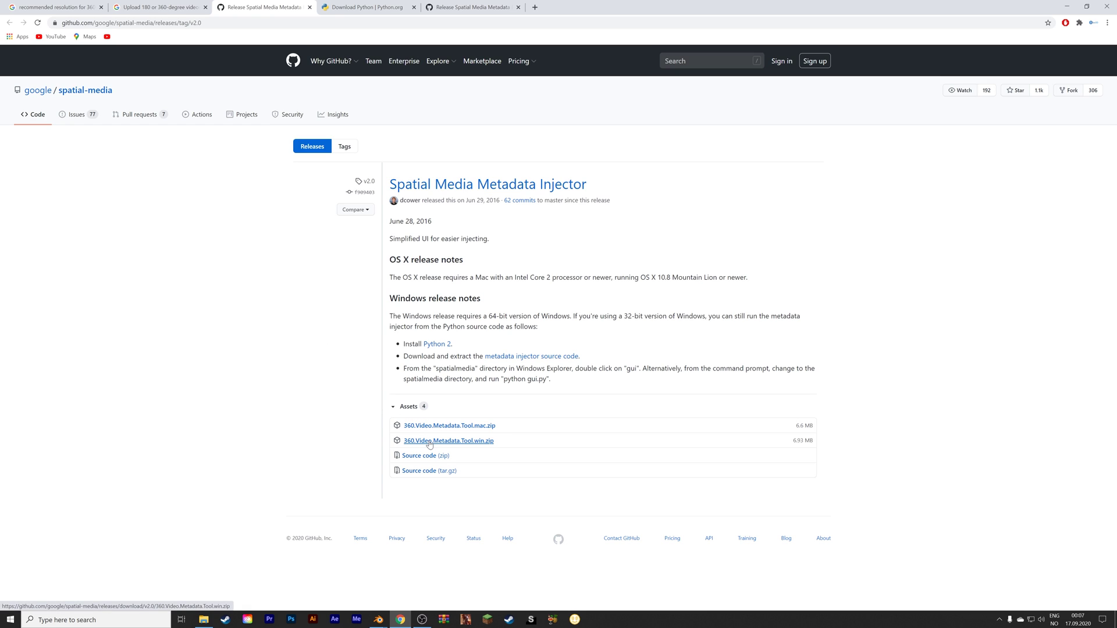
click(429, 440)
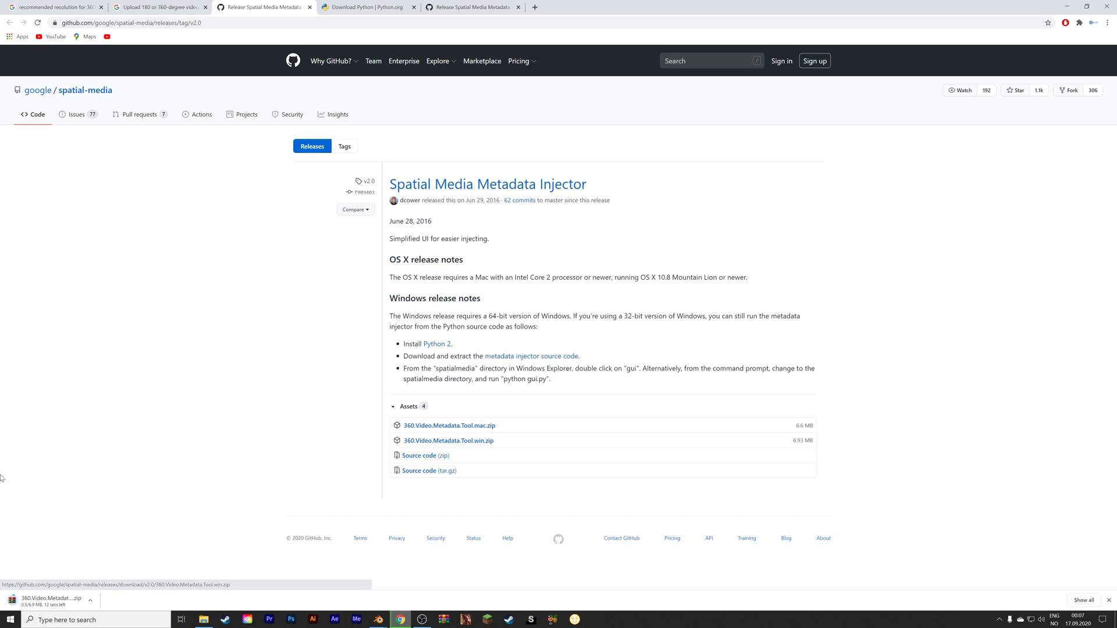
Step: Launch the Spatial Media Metadata Injector from the downloaded zip in WinRAR
click(56, 602)
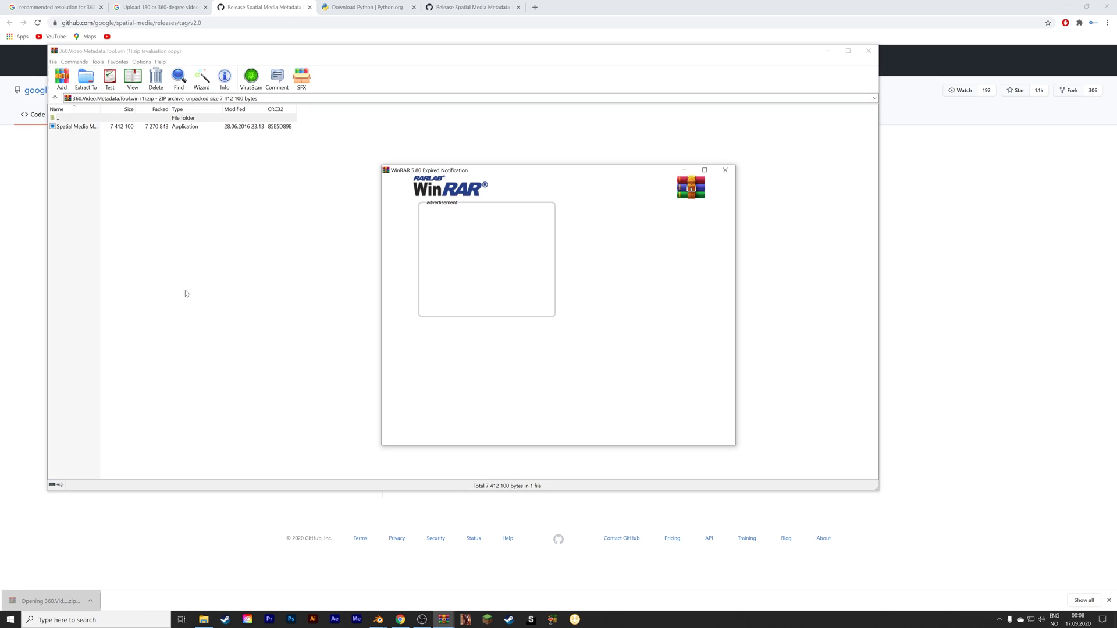
click(717, 170)
double_click(207, 128)
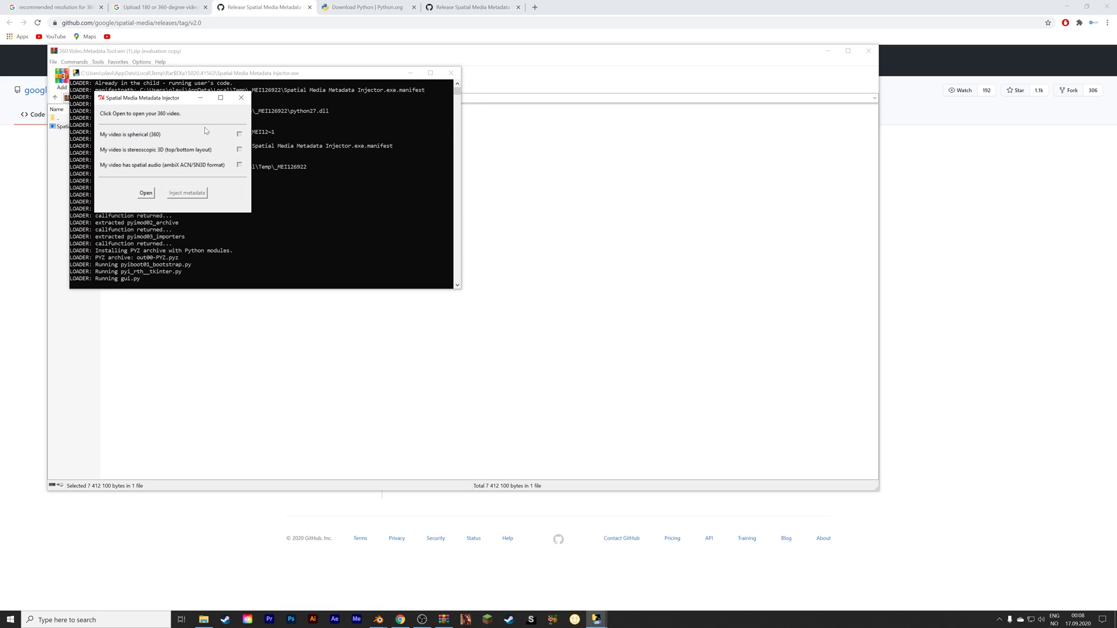
Step: Load E:\Large renders\0001-0600.mp4 into the injector
click(148, 195)
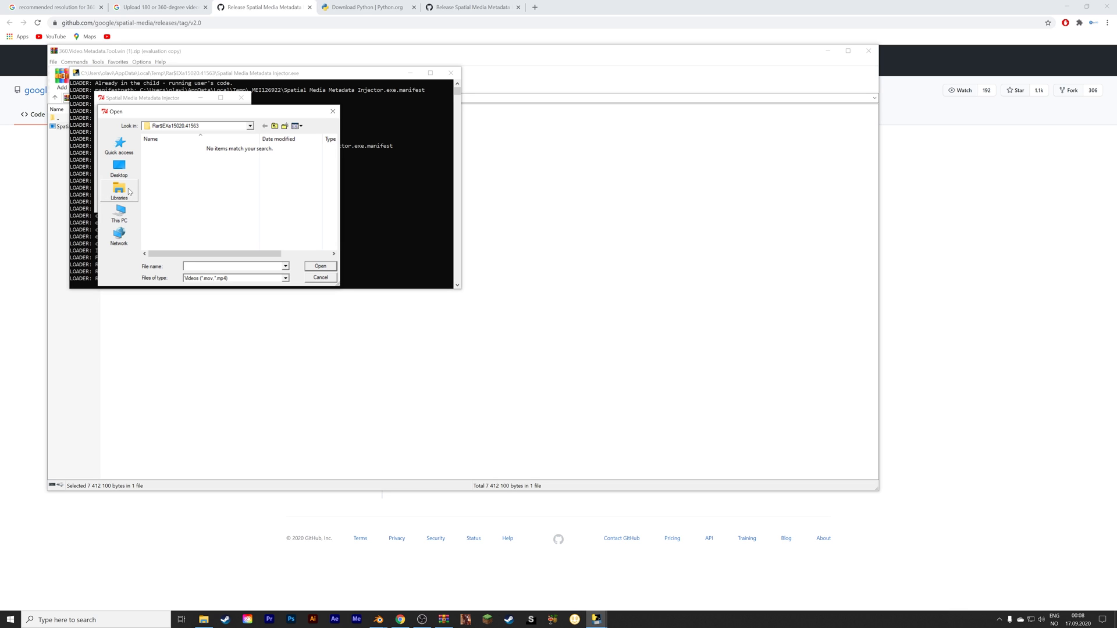
click(129, 192)
click(120, 214)
scroll(206, 195, down, 3)
scroll(205, 195, down, 1)
click(184, 242)
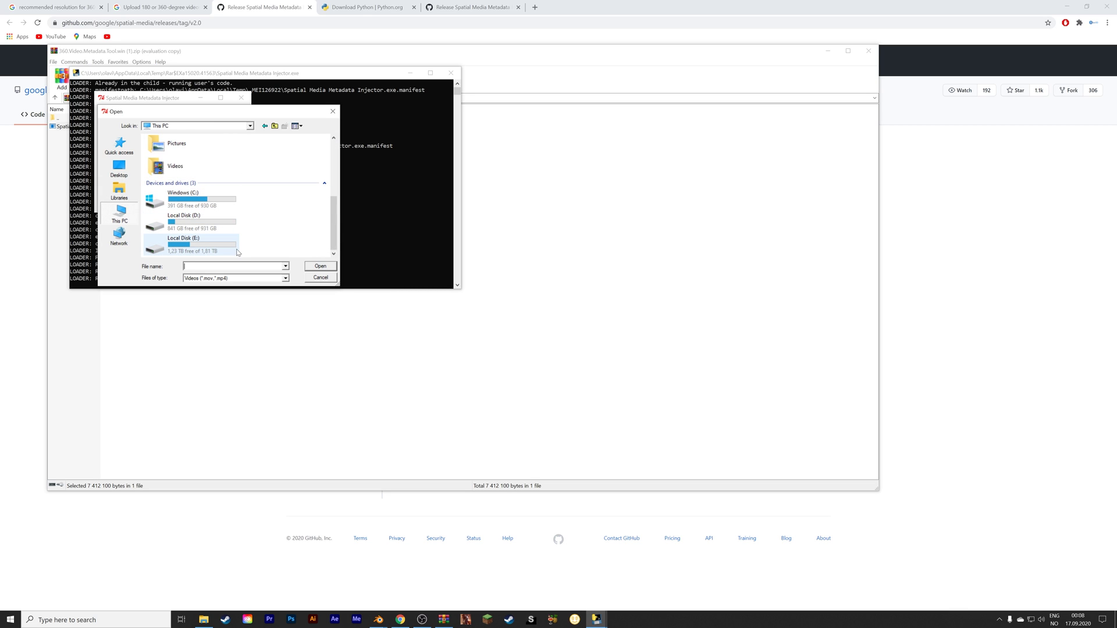
double_click(183, 241)
double_click(200, 173)
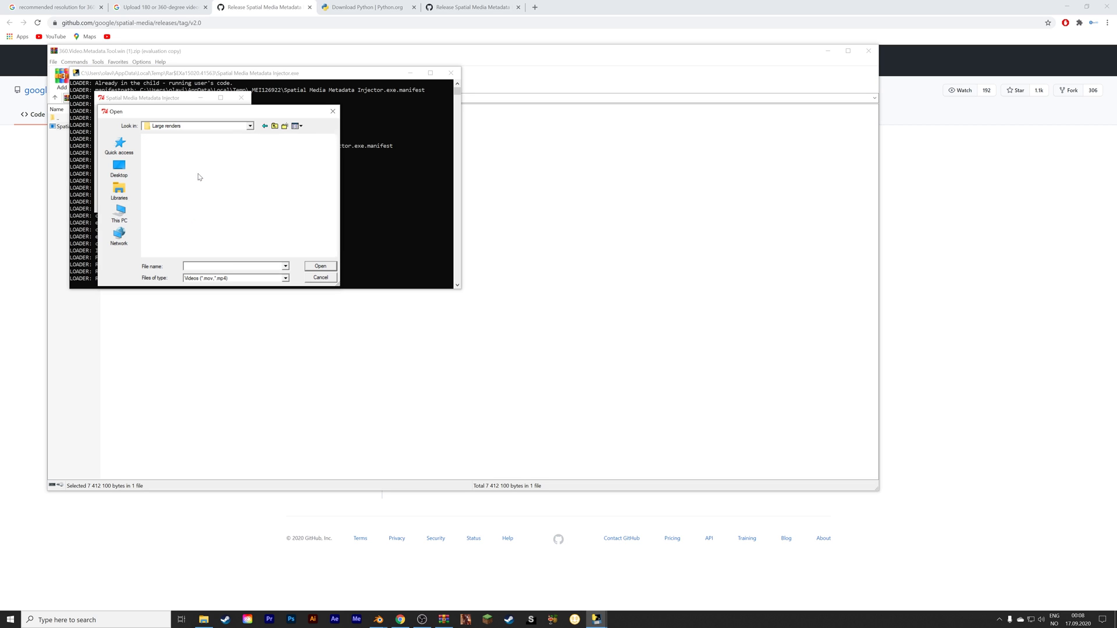
scroll(215, 177, down, 3)
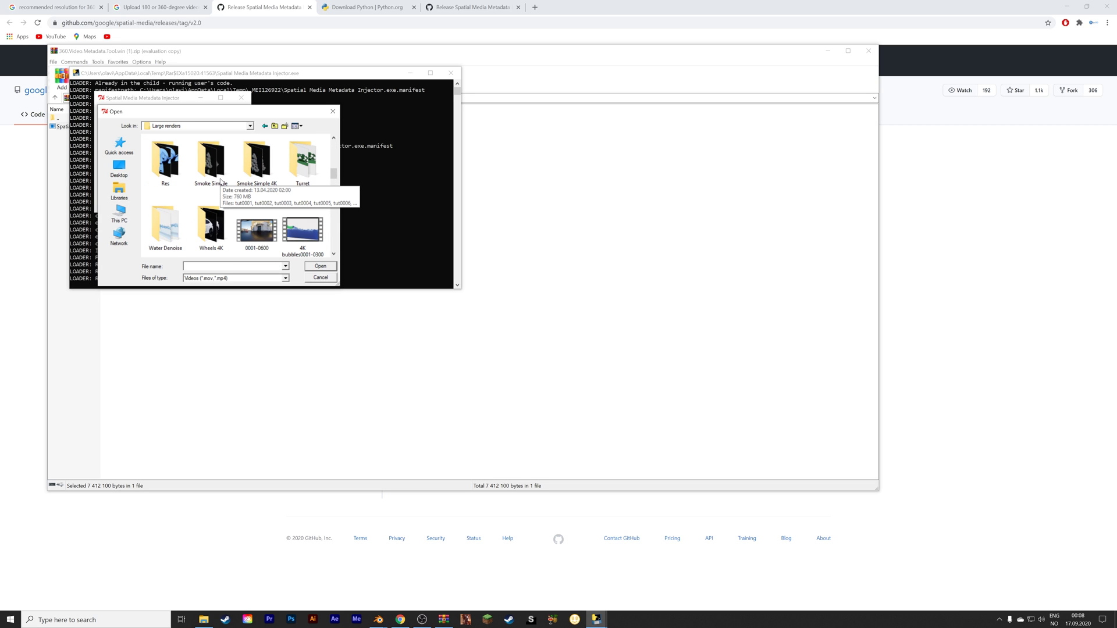
scroll(221, 180, down, 1)
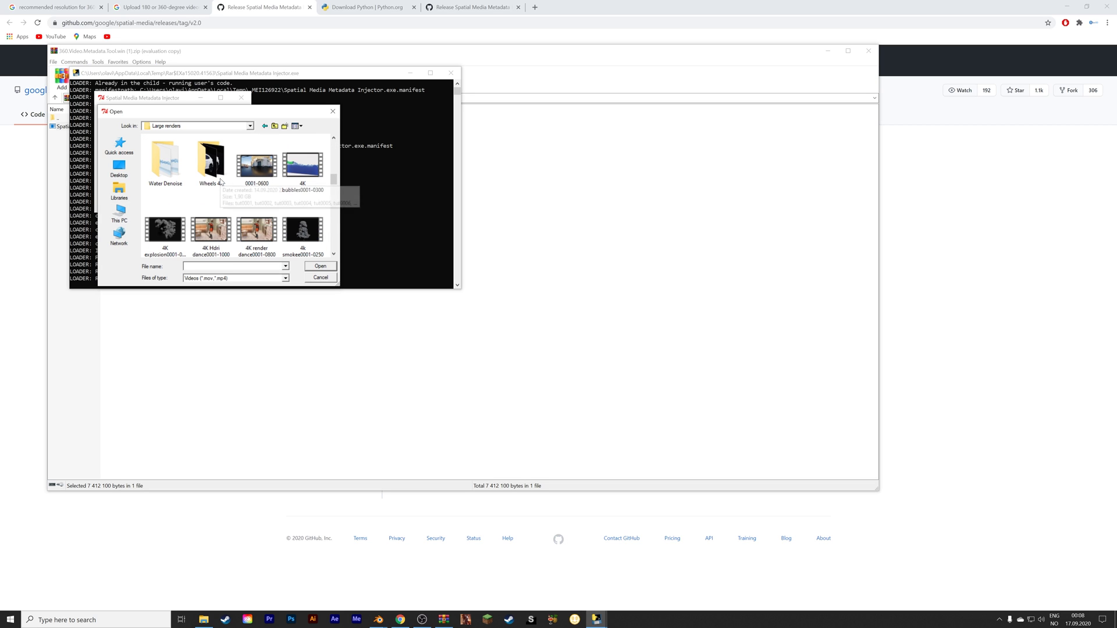
click(270, 168)
click(320, 266)
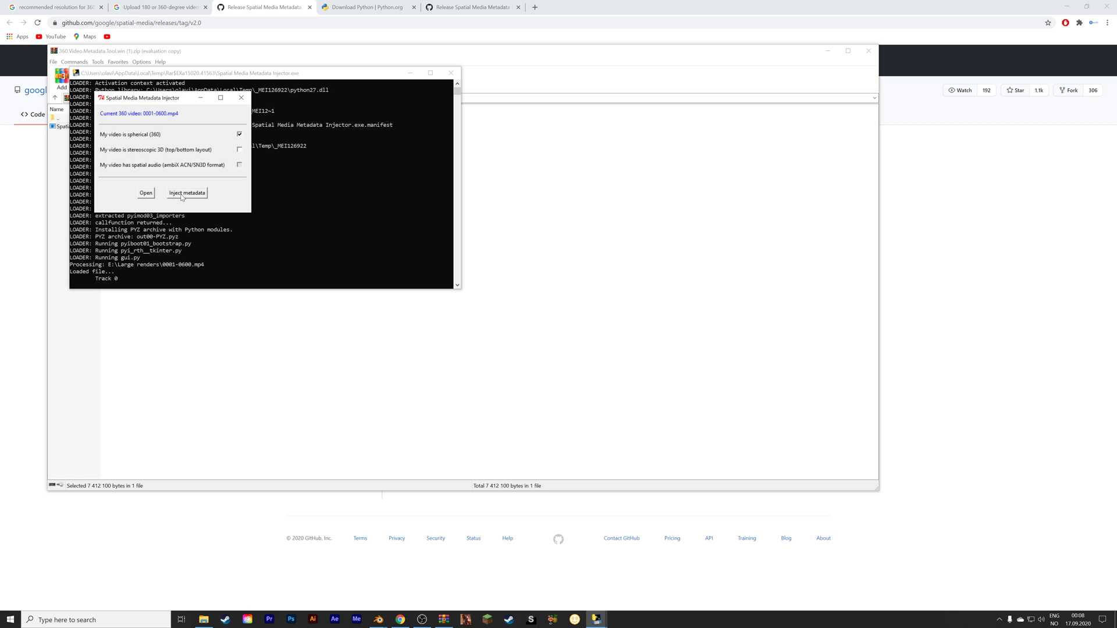
Step: Inject the spherical 360 metadata and save the copy as 0001-0600_injected.mp4
click(182, 195)
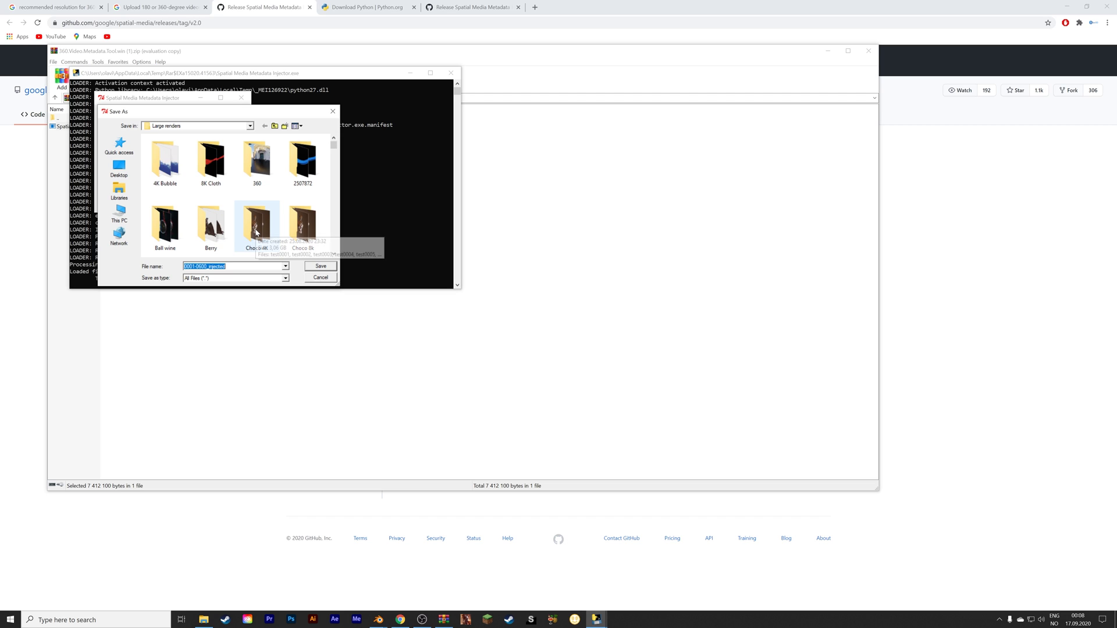
click(321, 266)
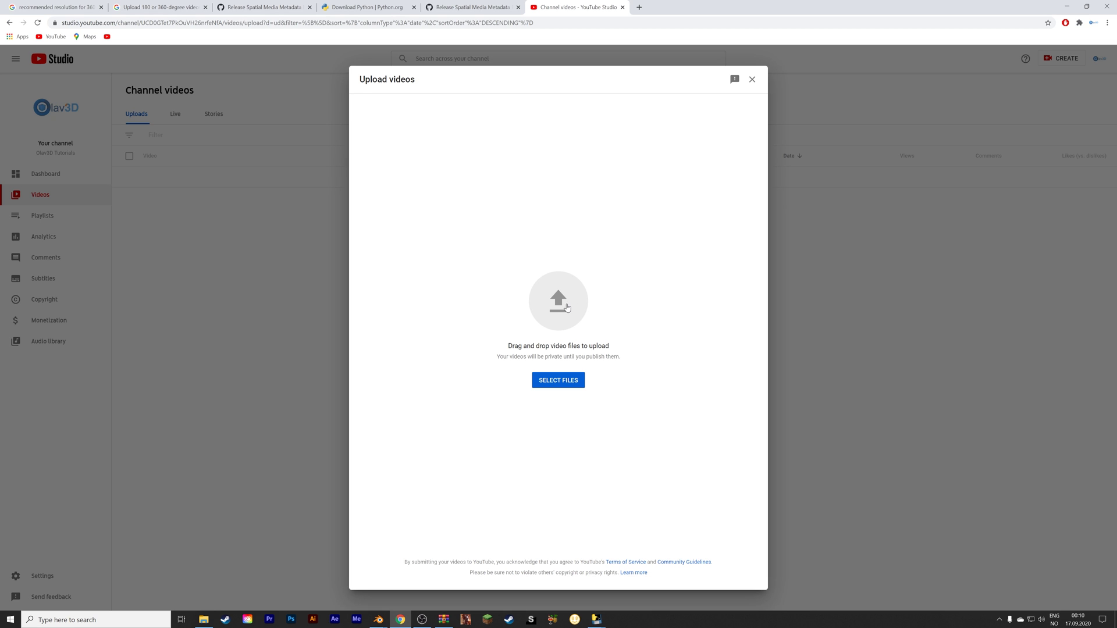
click(565, 298)
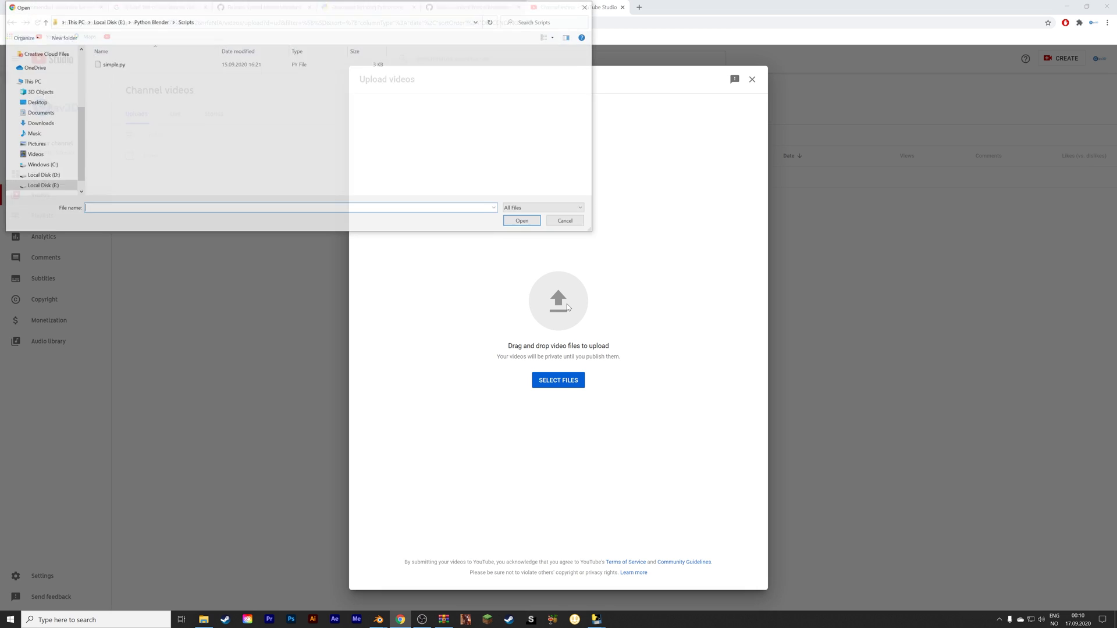
Step: Choose 0001-0600_injected from E:\Large renders as the video to upload
click(37, 187)
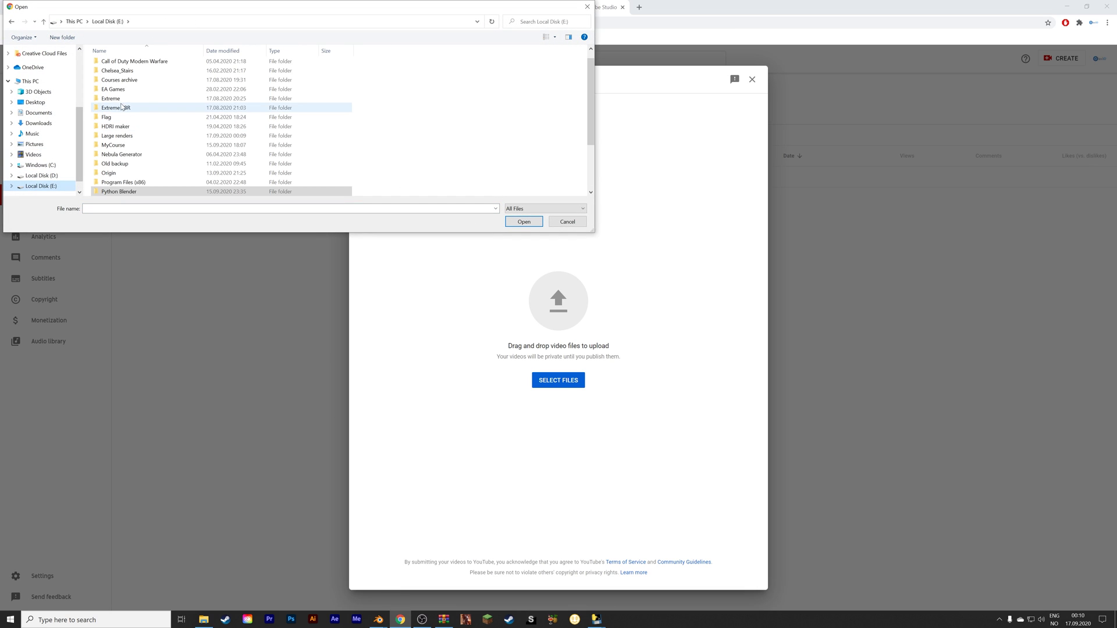
double_click(116, 136)
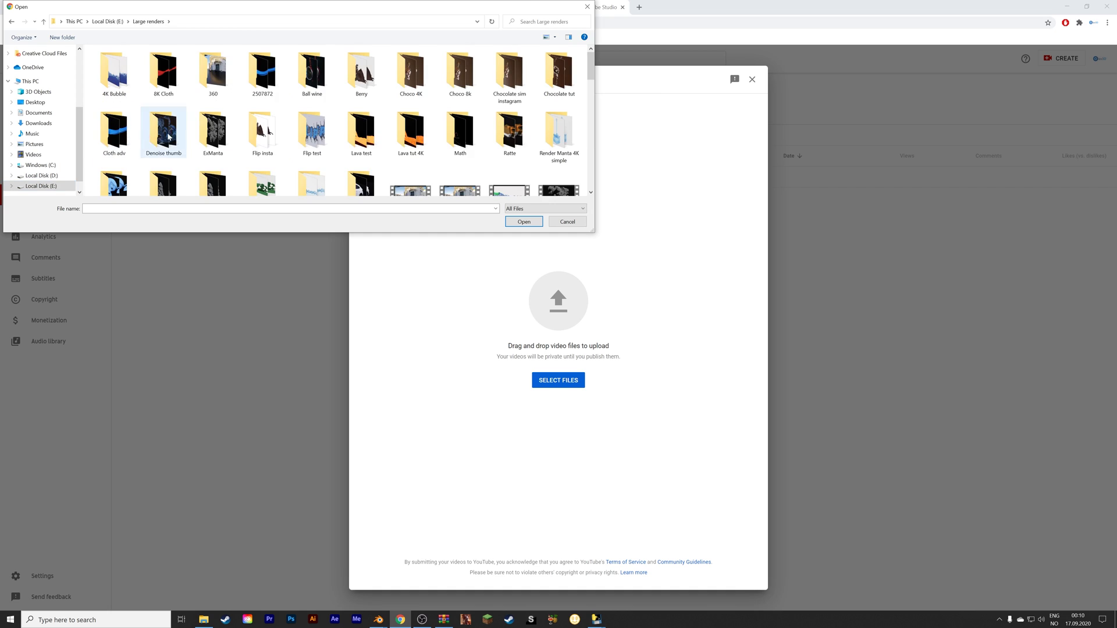
scroll(312, 132, down, 1)
click(460, 95)
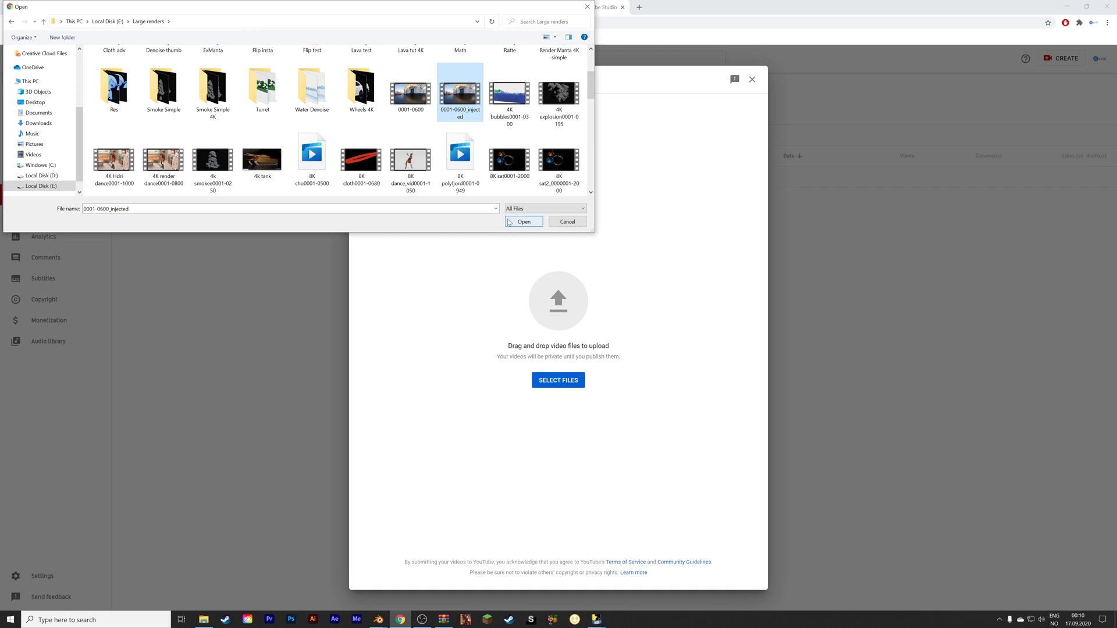
click(511, 222)
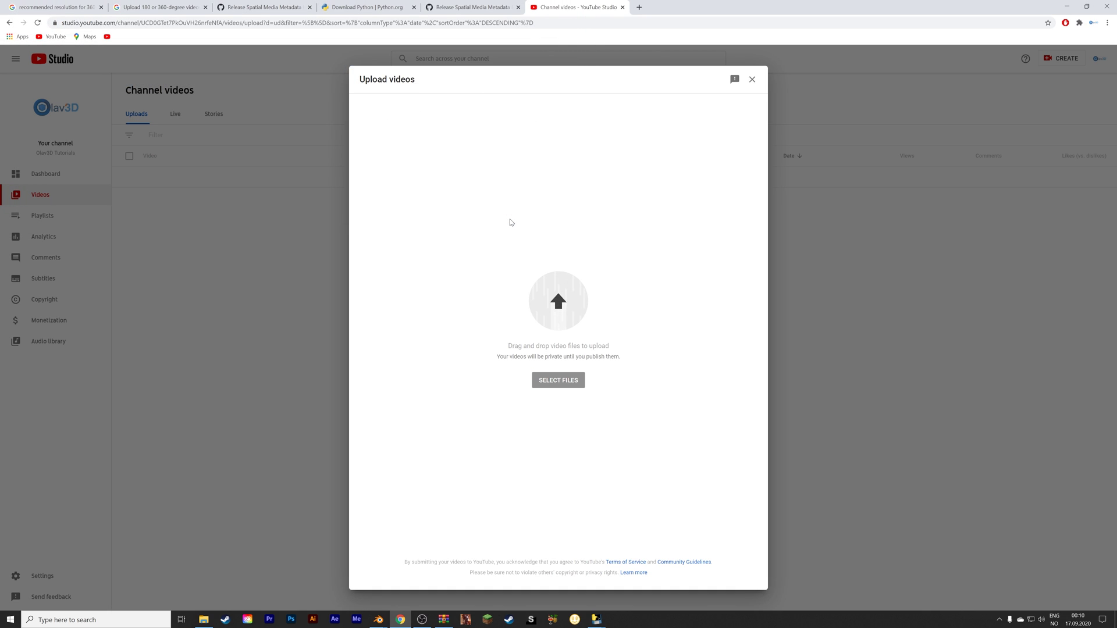